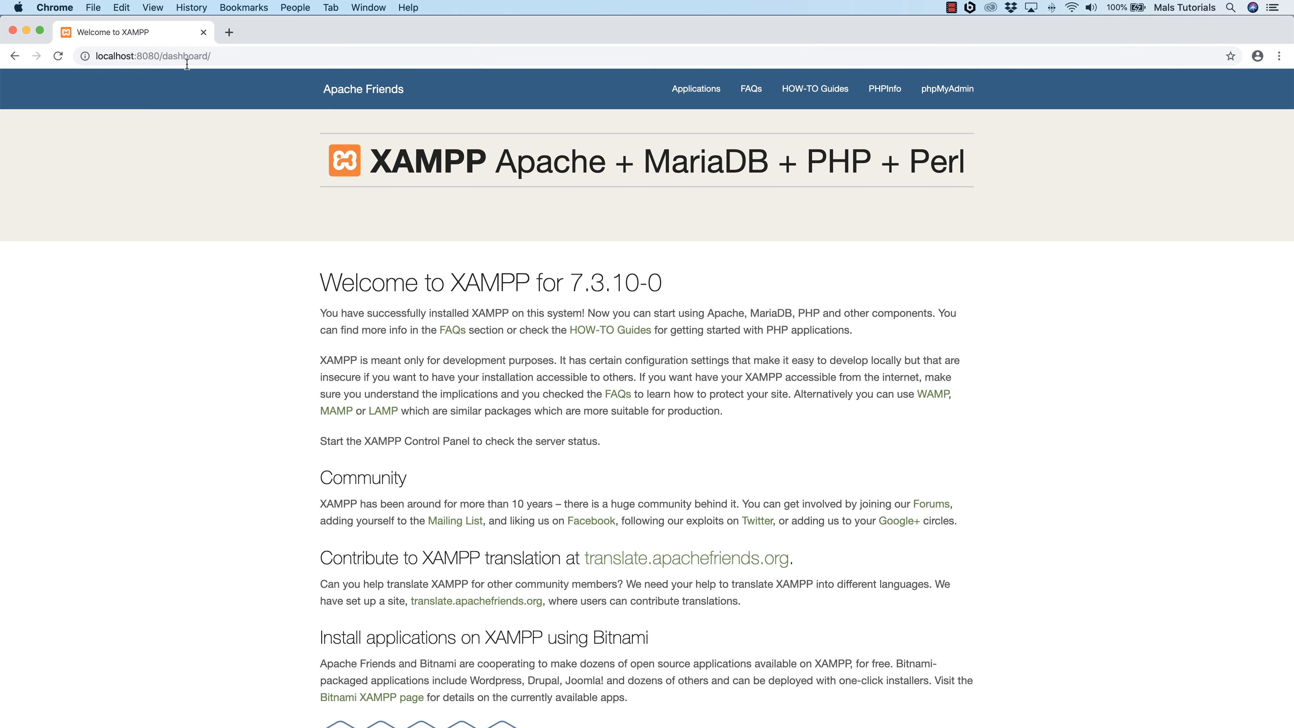
Step: Open phpMyAdmin from the XAMPP dashboard and create a database named meat_yogurt
left_click(934, 95)
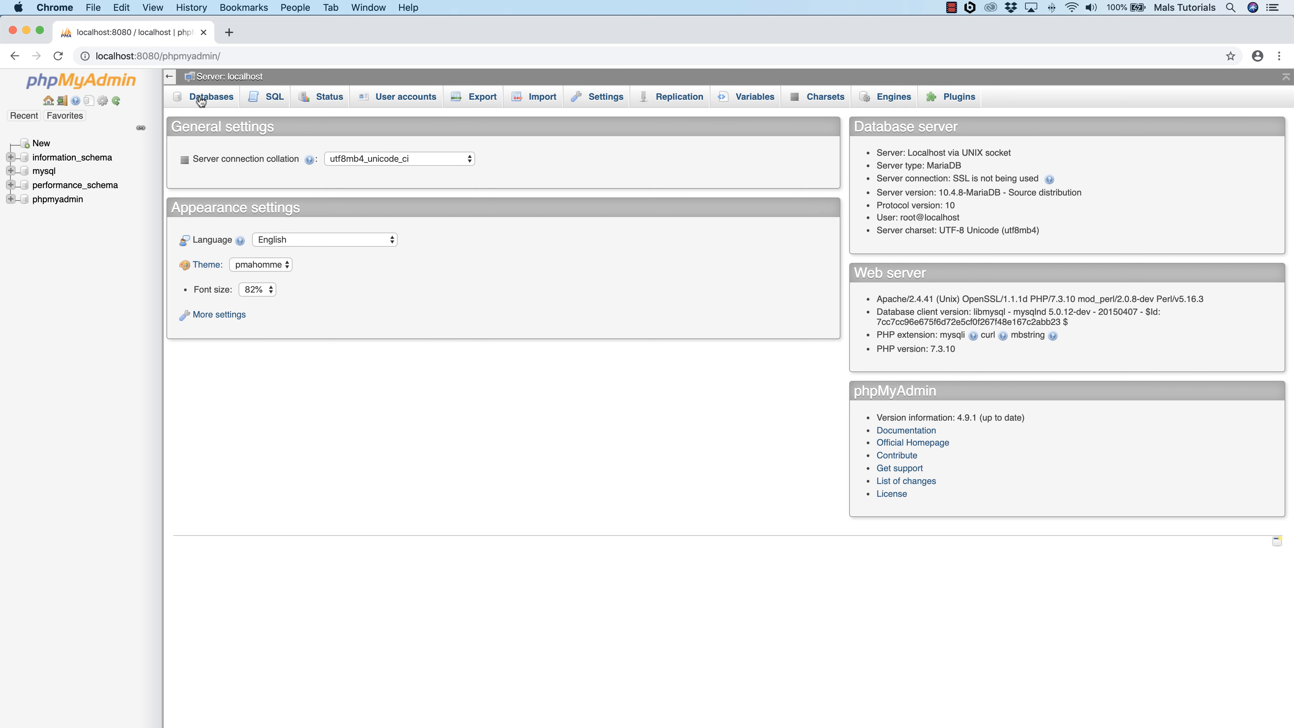
left_click(213, 100)
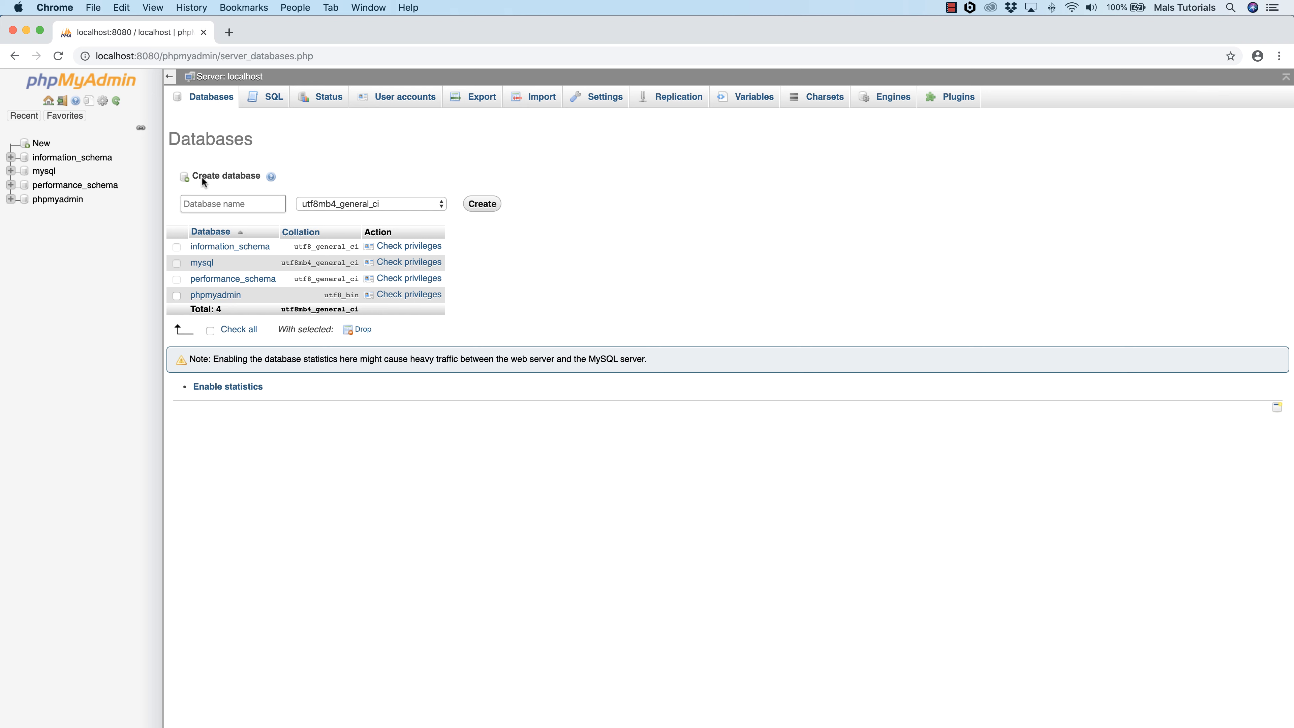
left_click(204, 205)
left_click(255, 204)
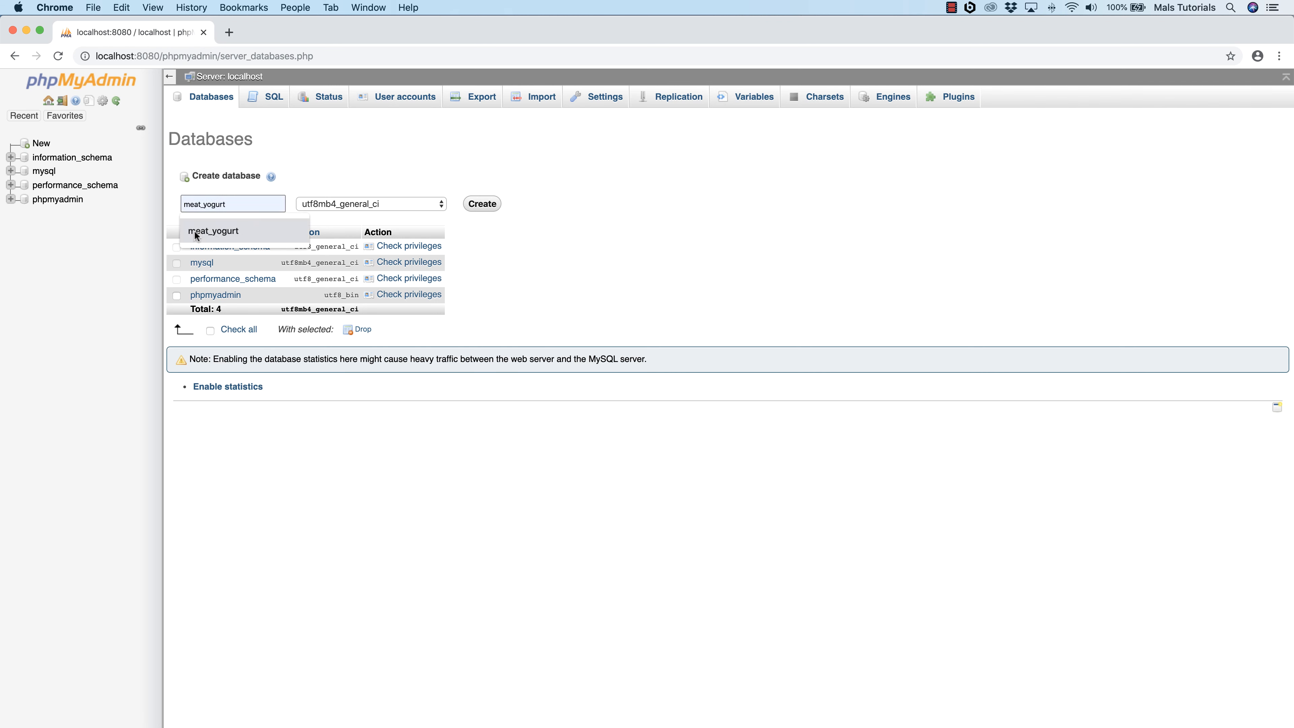
left_click(223, 230)
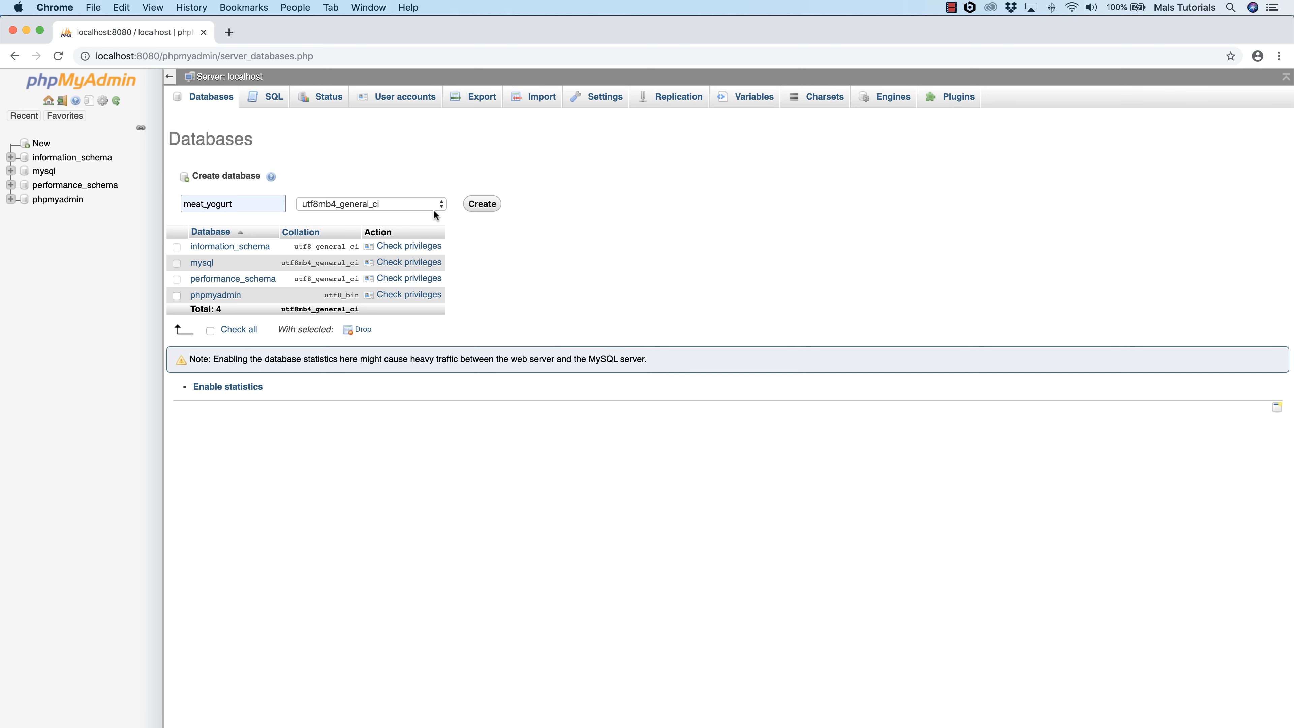
left_click(482, 204)
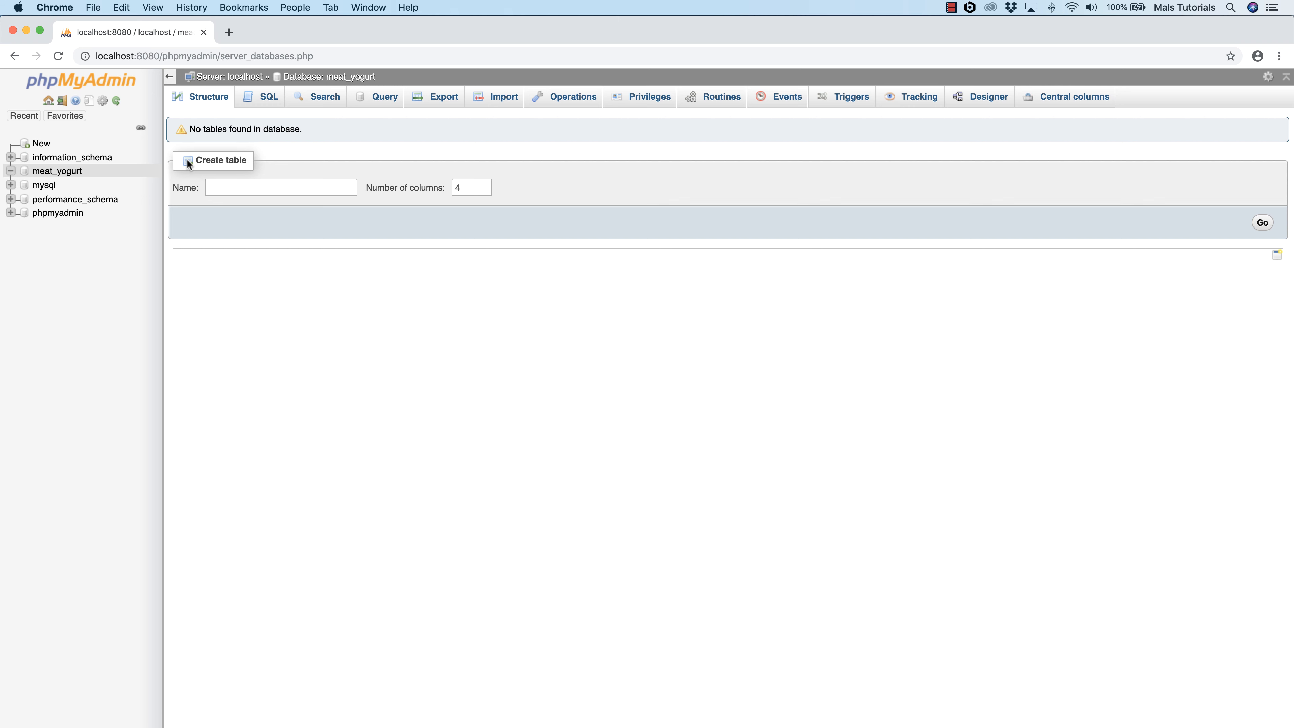
Step: Create a table named newsletters with 3 columns in the meat_yogurt database
left_click(223, 185)
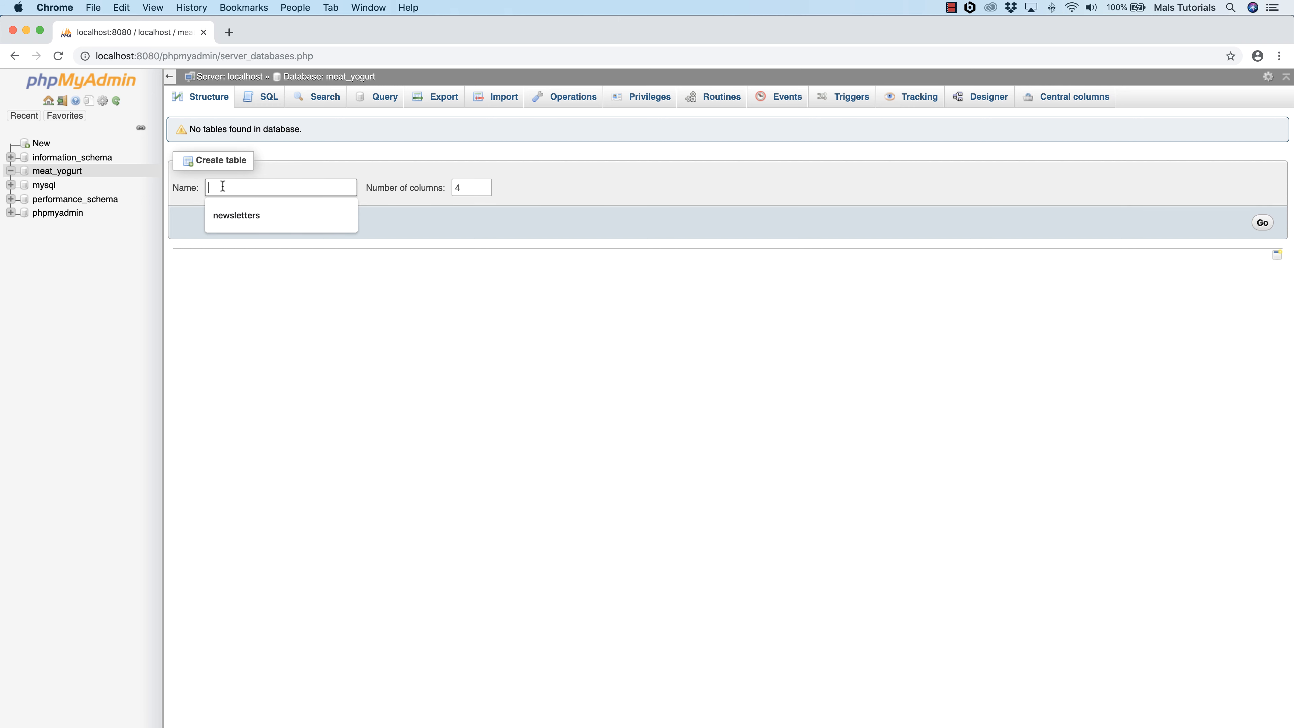
left_click(237, 216)
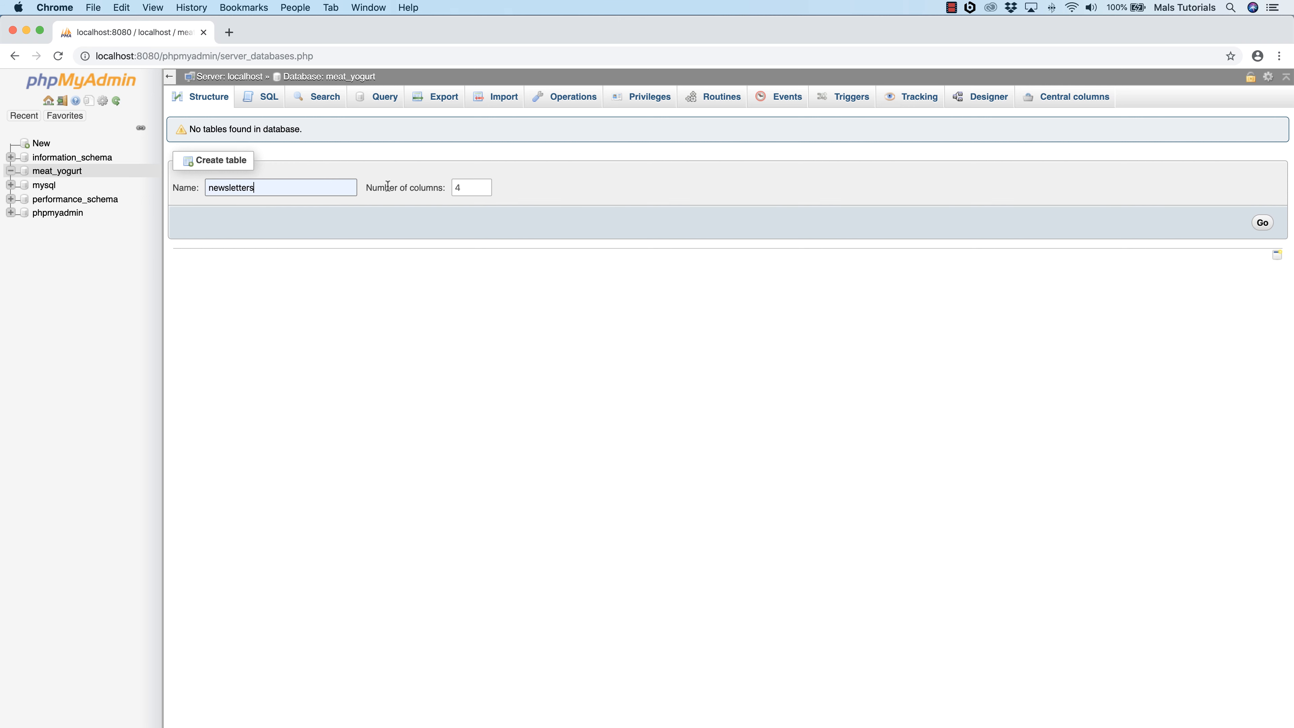
double_click(462, 189)
type("3")
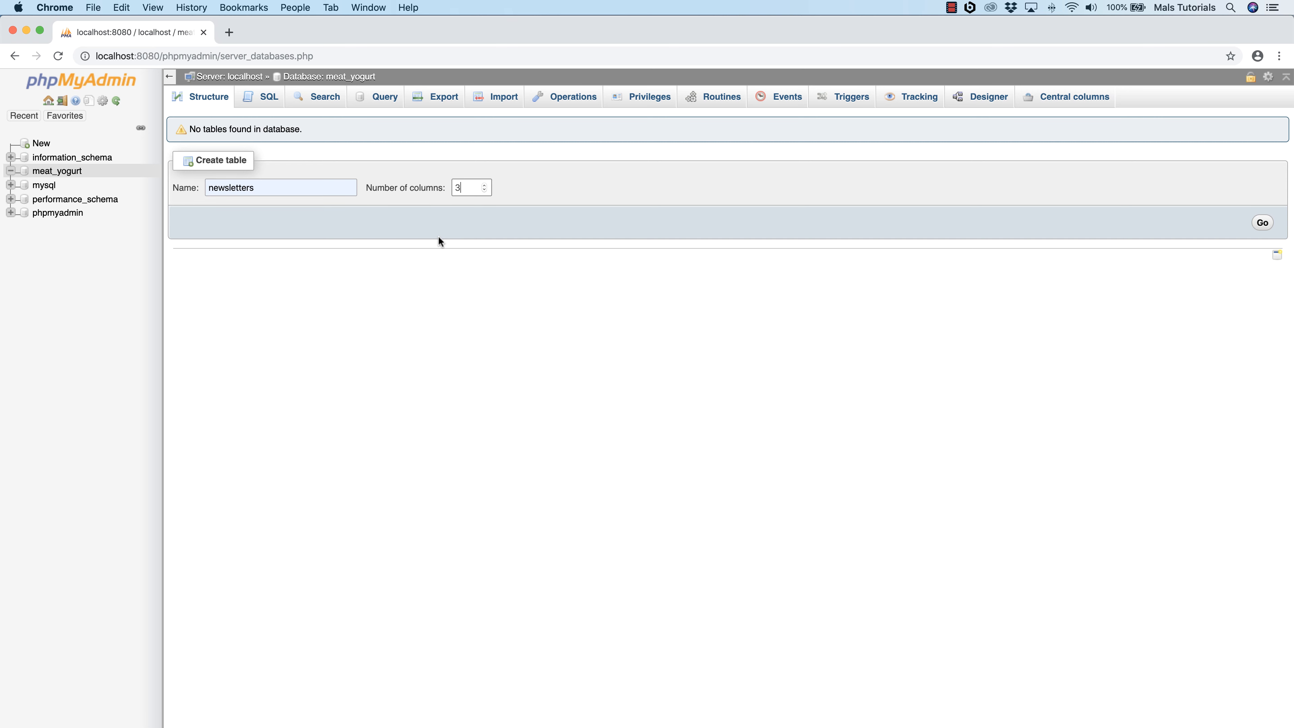
left_click(1263, 224)
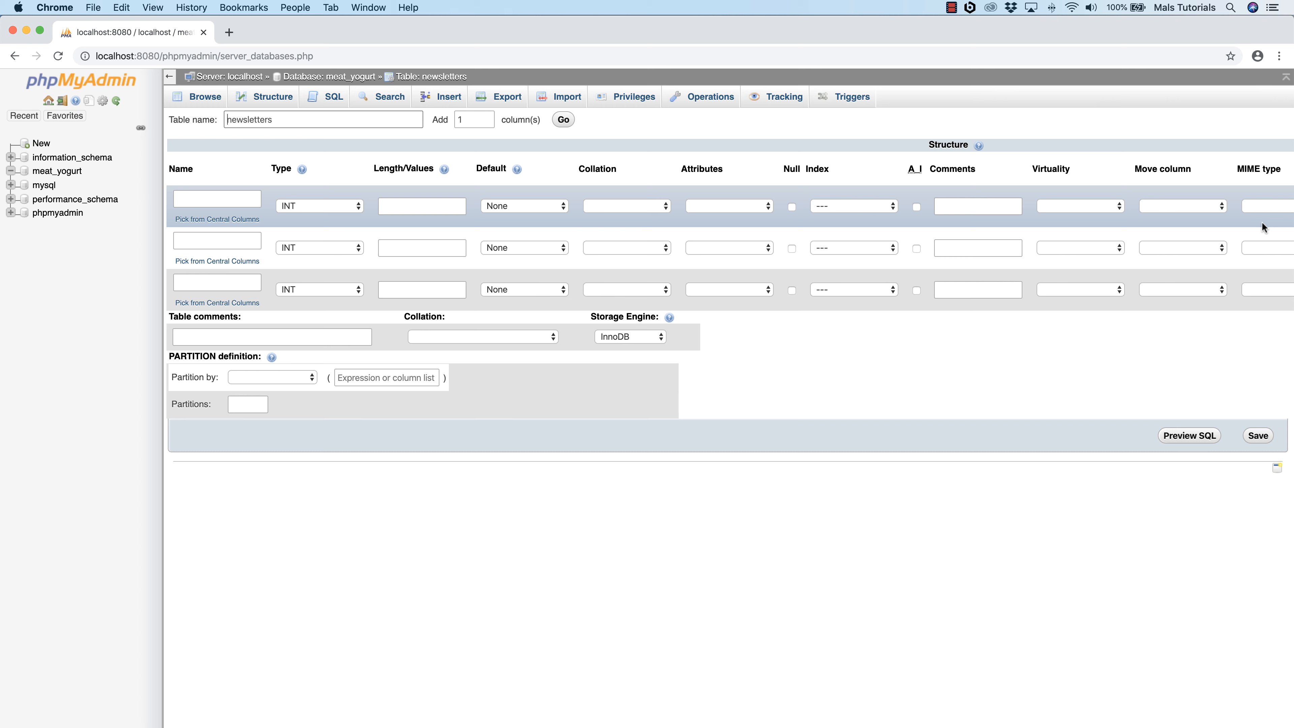
Step: Define the first column as id with type INT, length 11 and no default value
left_click(192, 200)
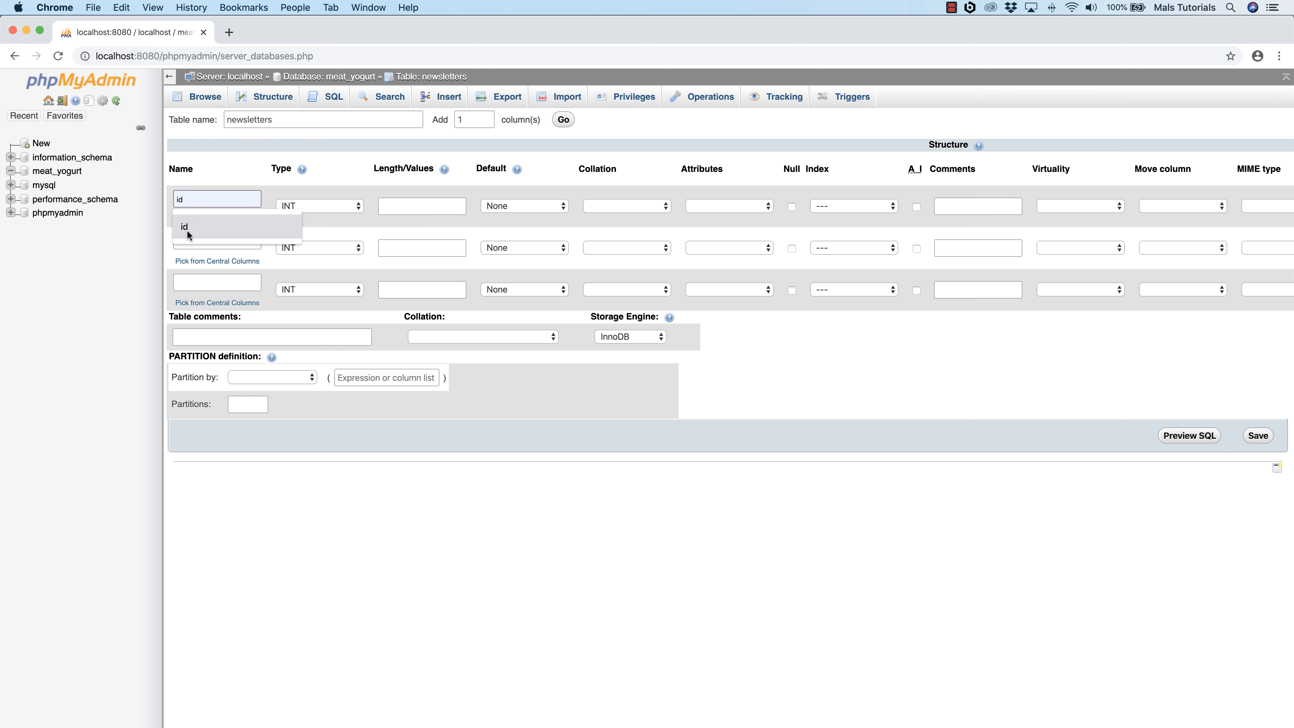
left_click(225, 172)
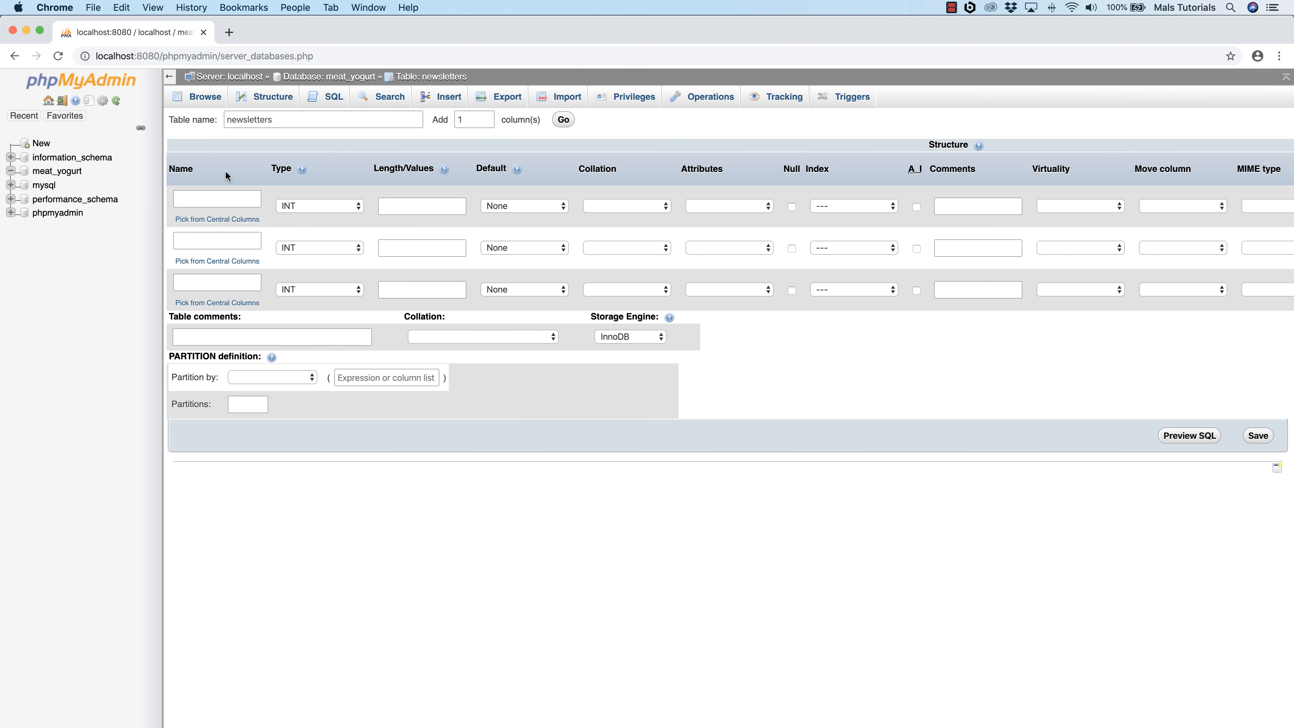
left_click(189, 200)
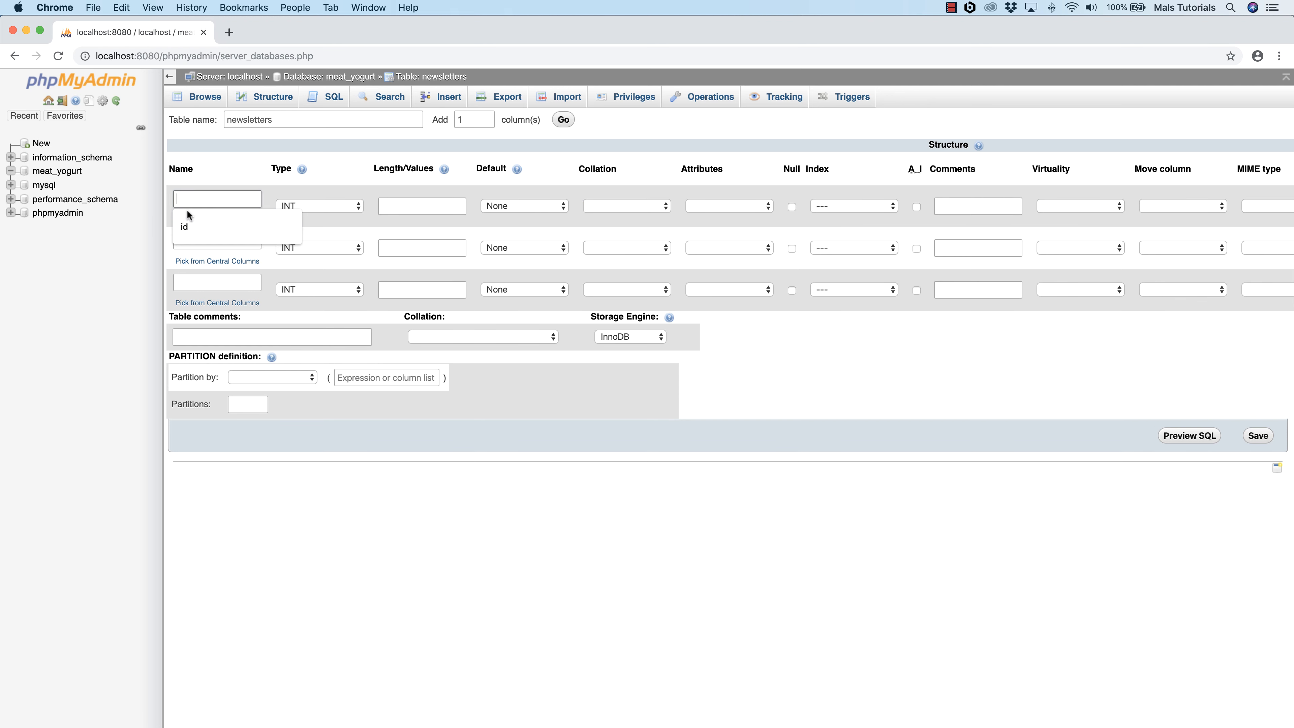
left_click(184, 228)
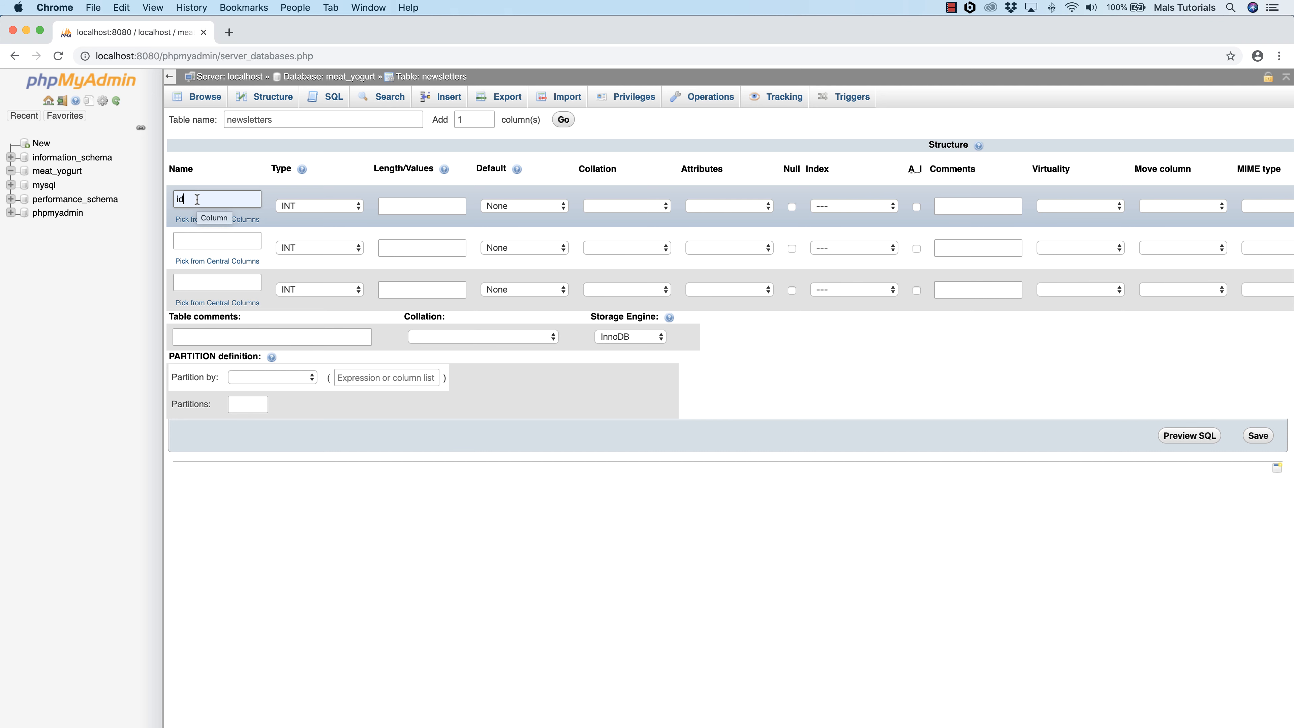
left_click(310, 206)
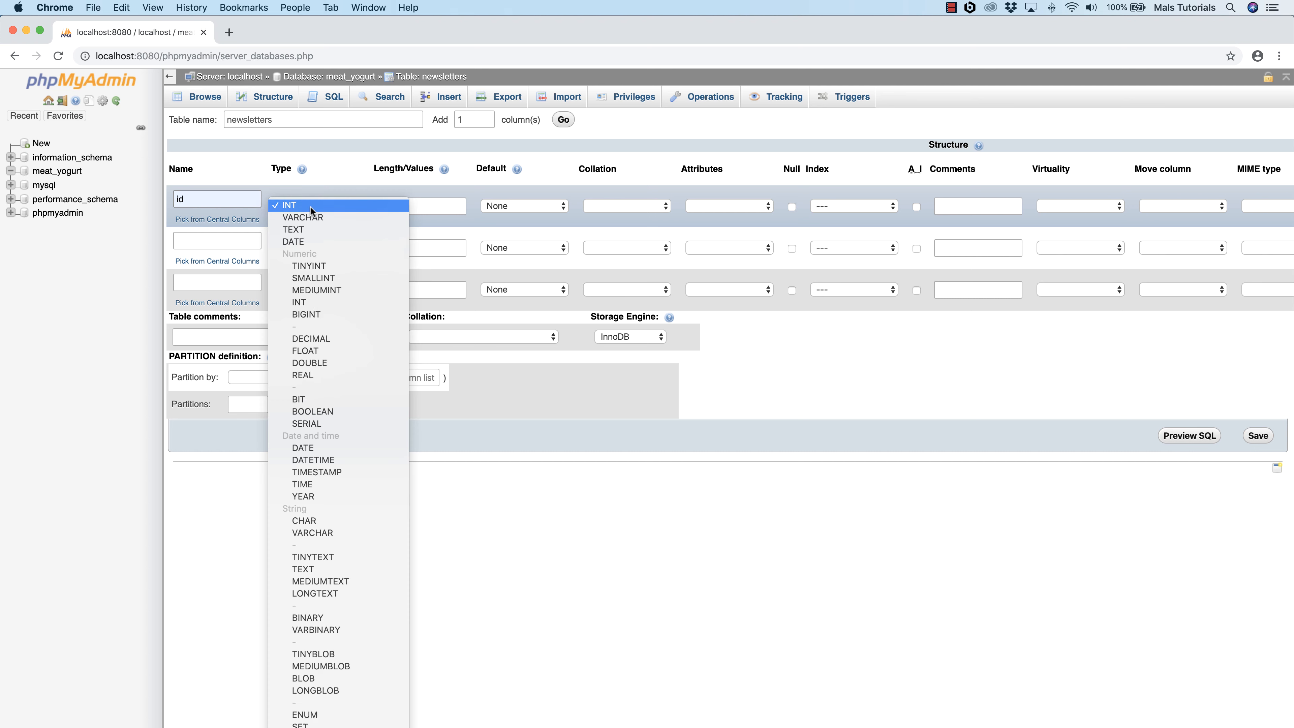
left_click(315, 205)
left_click(403, 211)
left_click(402, 209)
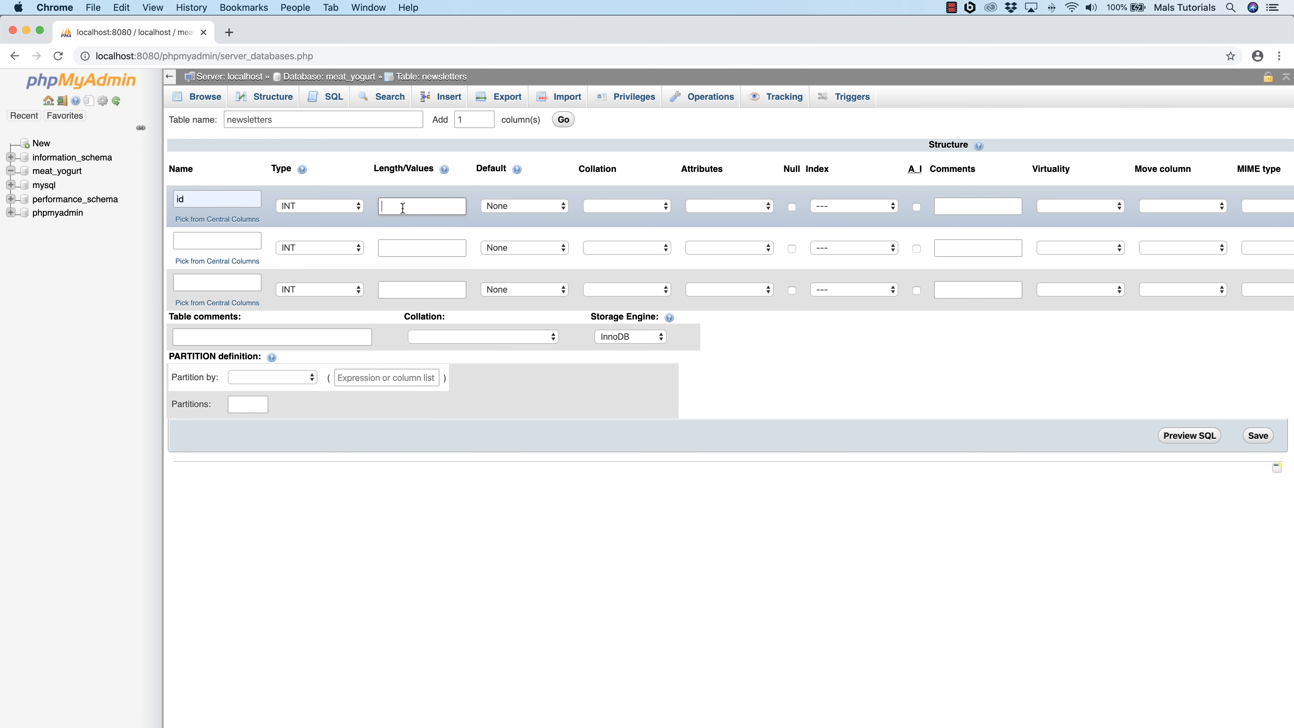
type("11")
left_click(516, 205)
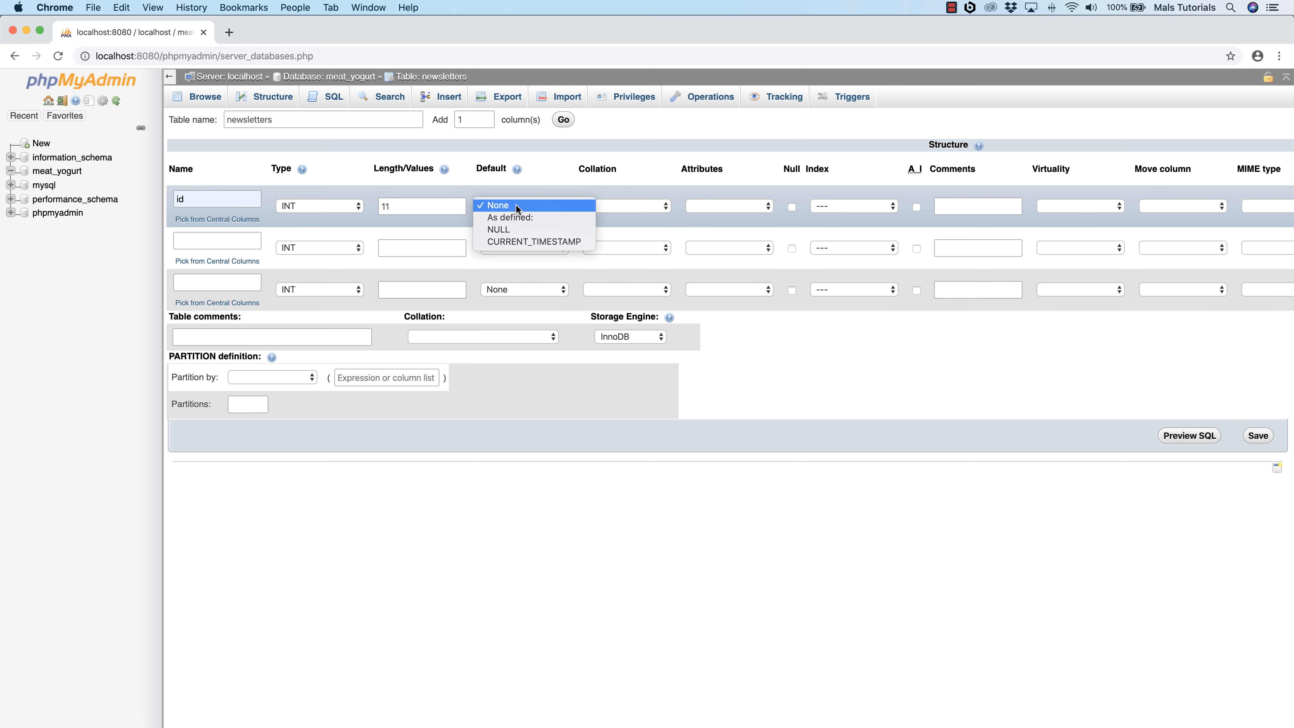
left_click(551, 180)
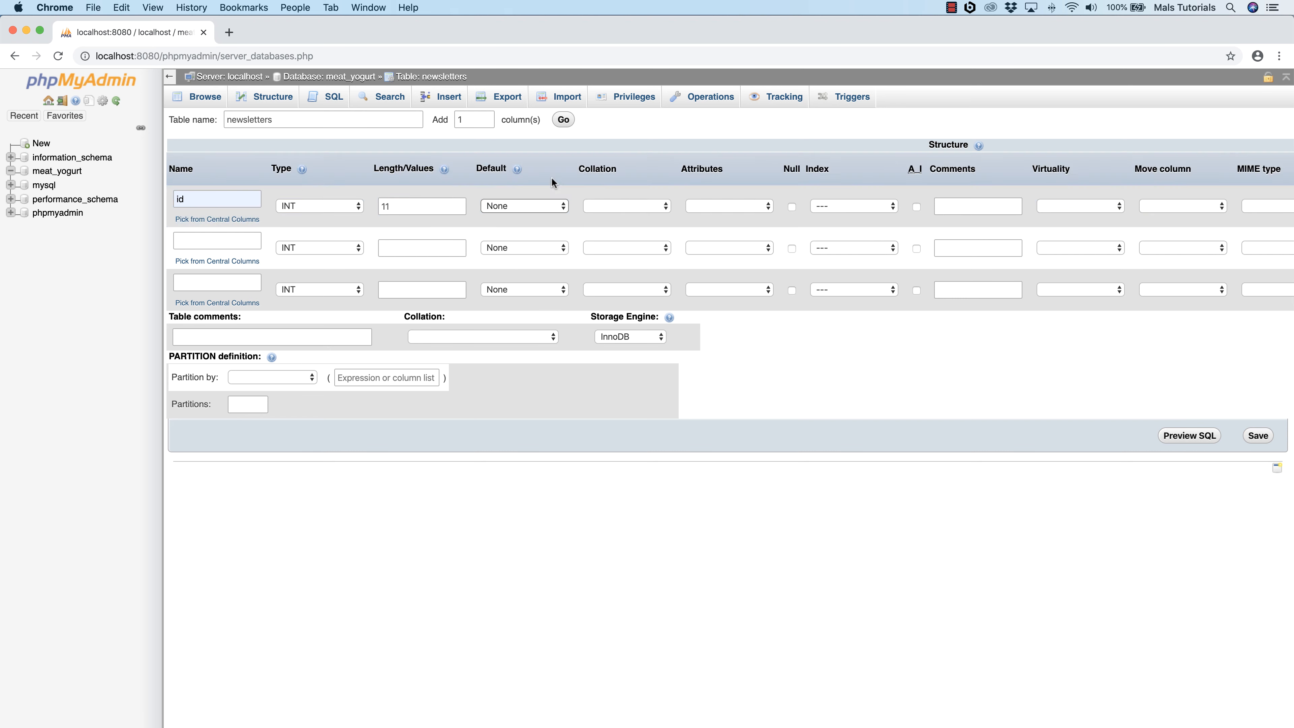
Step: Make the id column the auto-incrementing PRIMARY index
scroll(660, 205, "right", 5)
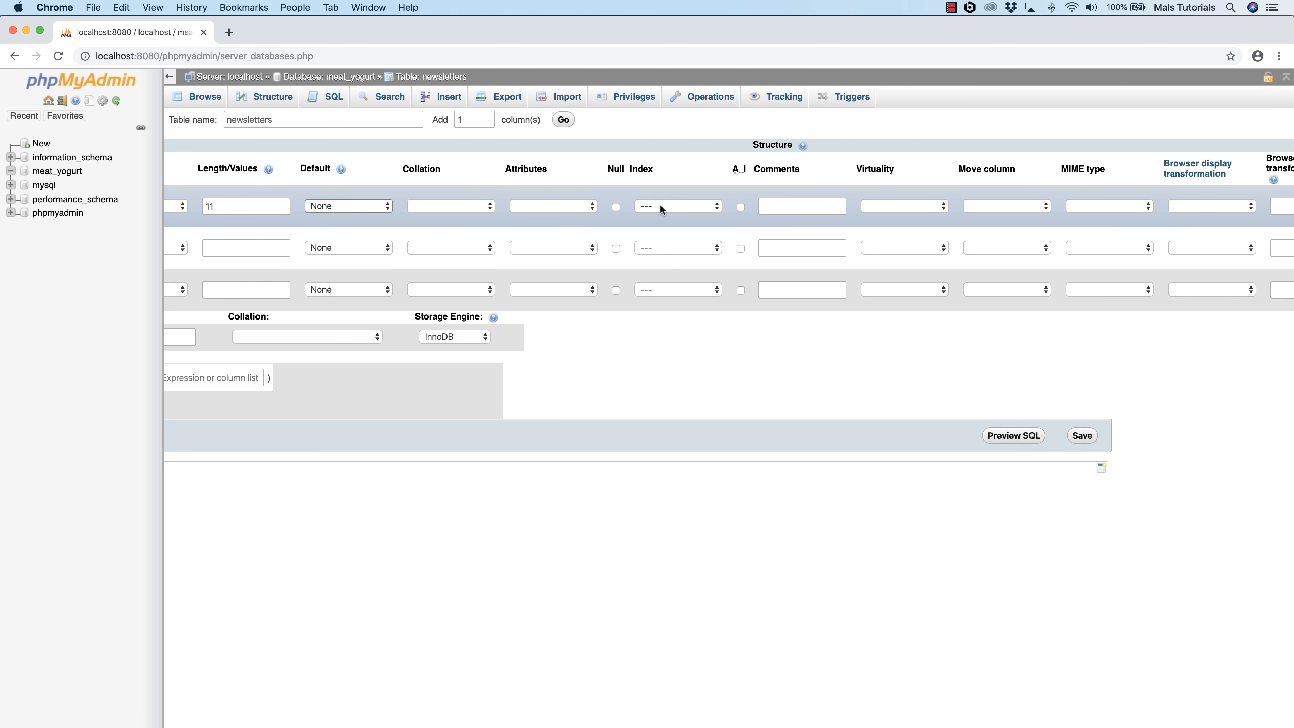
left_click(659, 206)
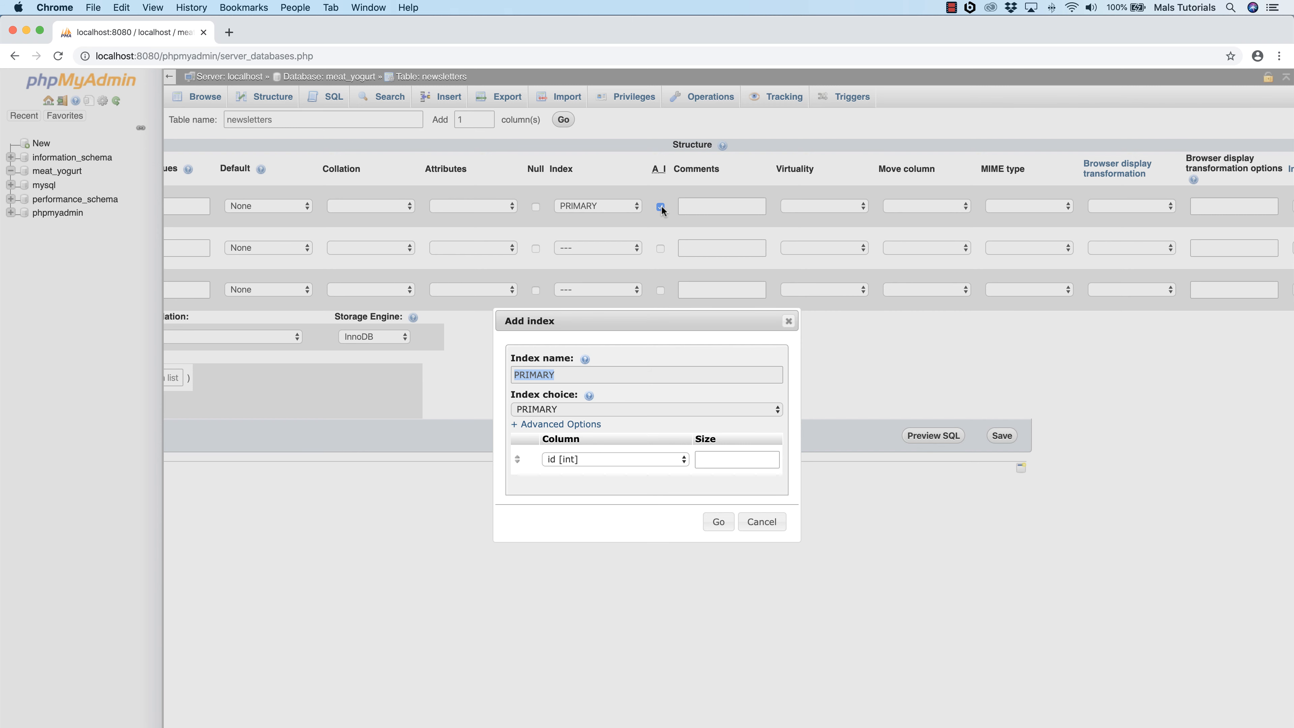
left_click(718, 521)
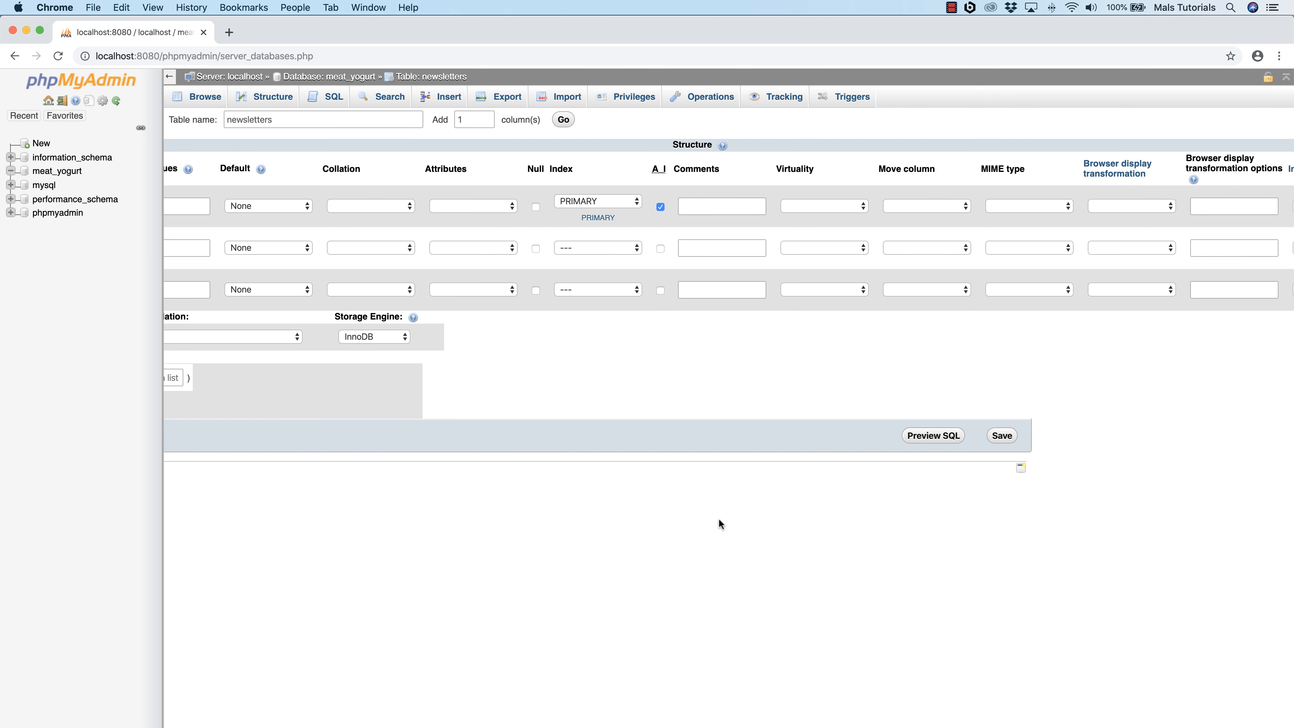
Step: Define the second column as name with type VARCHAR and length 255
scroll(581, 313, "left", 5)
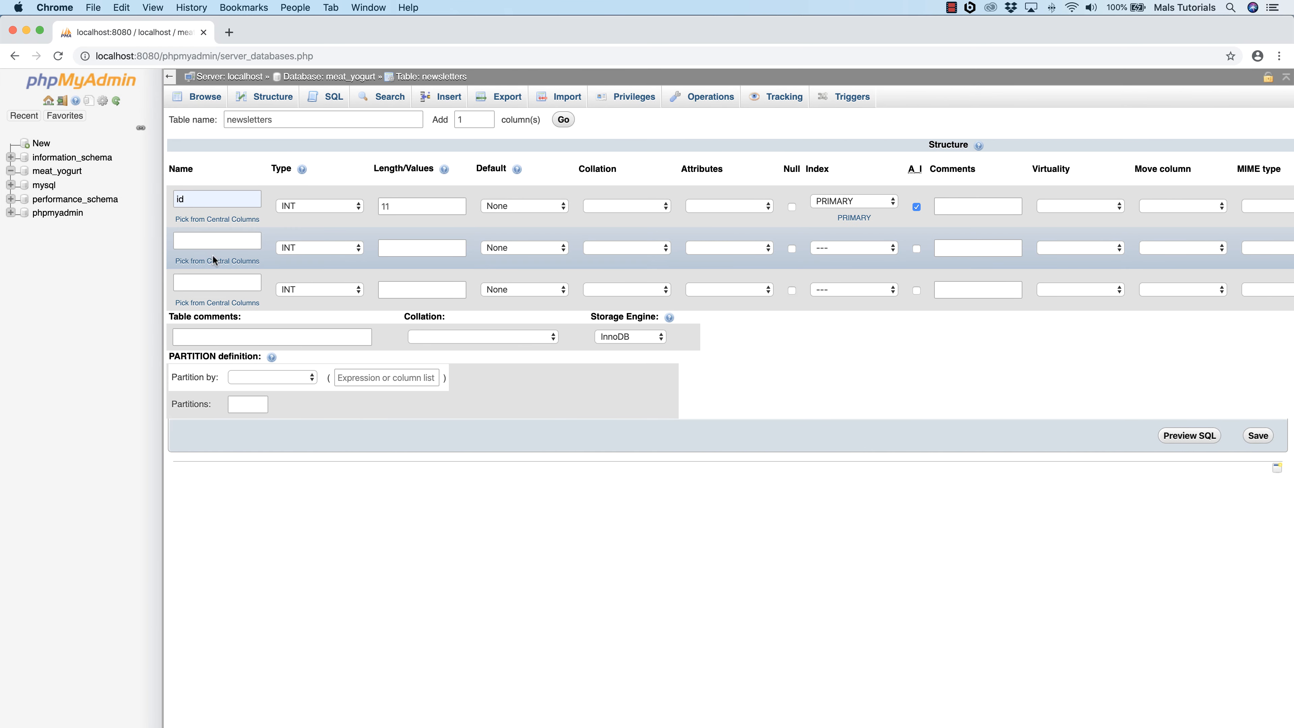
left_click(211, 245)
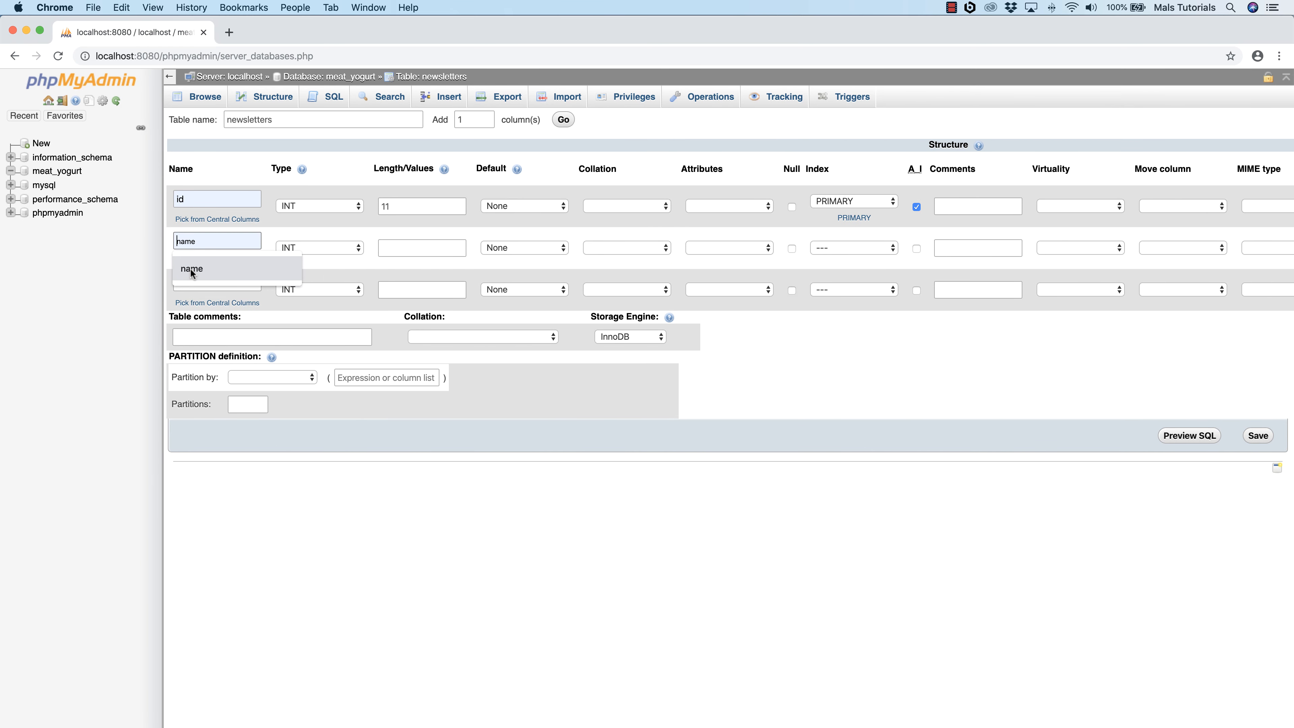
left_click(190, 268)
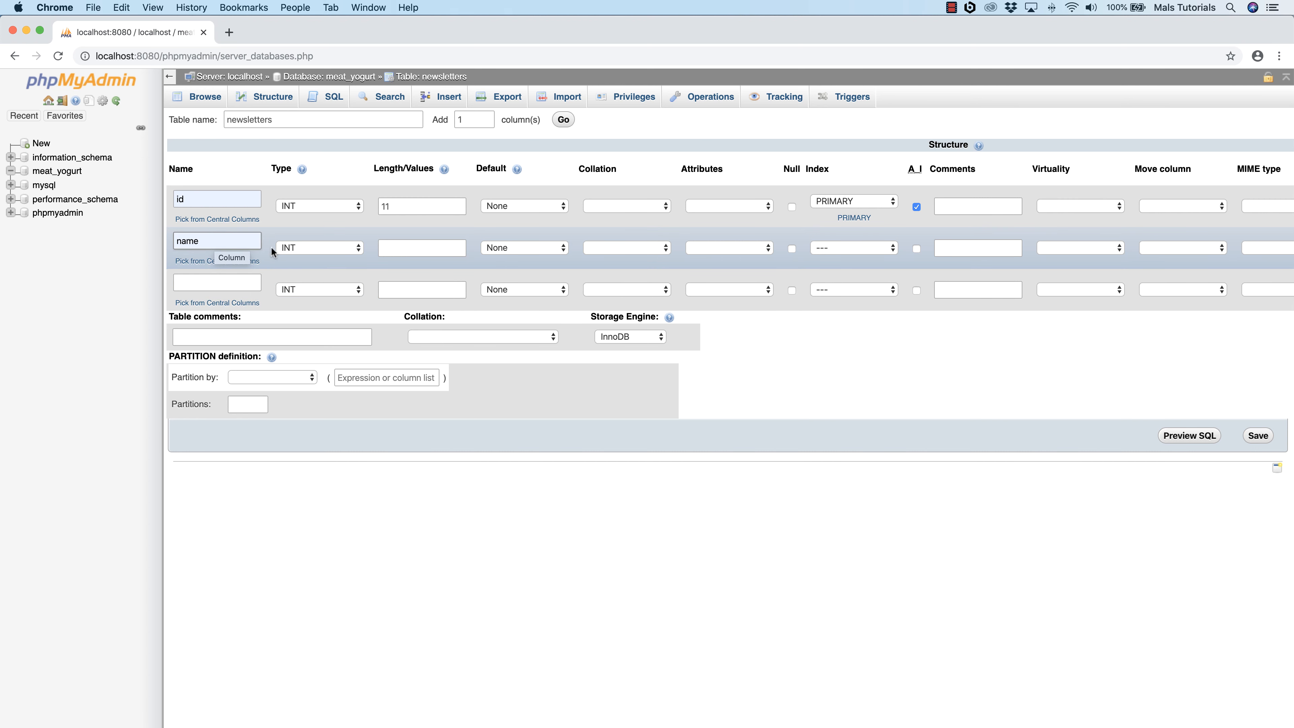
left_click(302, 247)
left_click(302, 259)
left_click(416, 249)
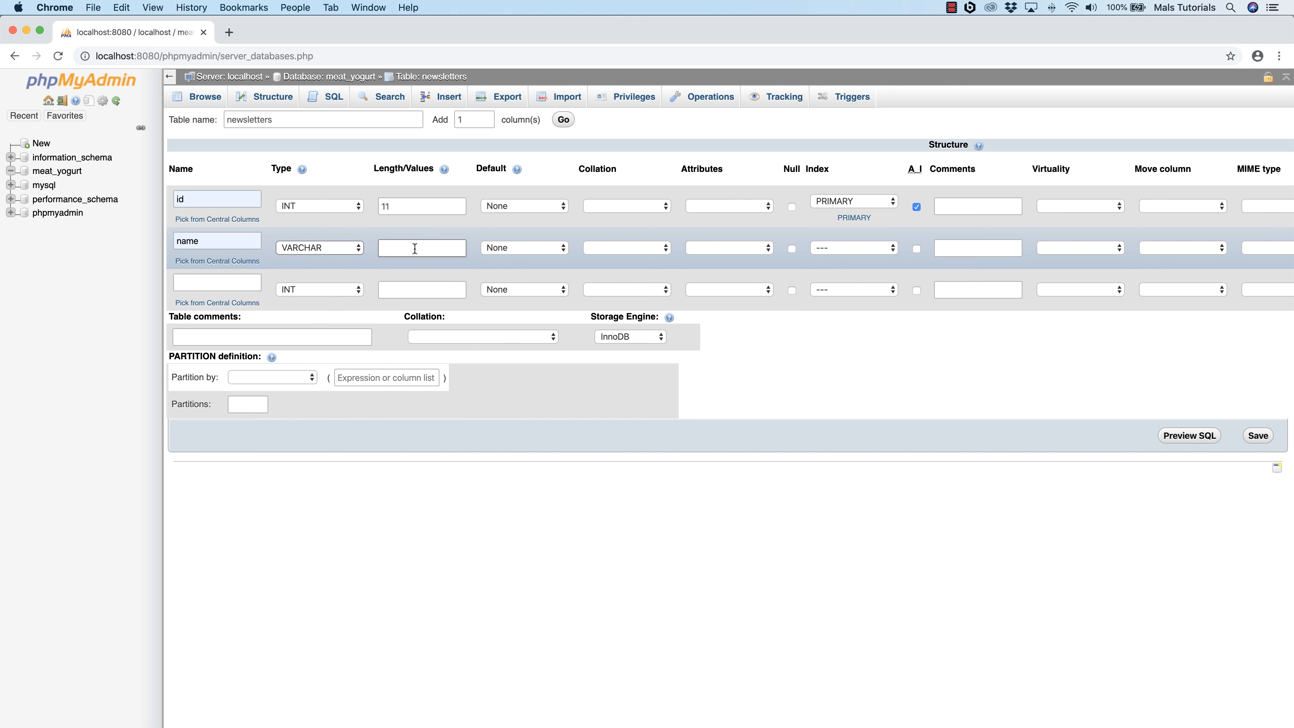
type("255")
Step: Define the third column as email with type VARCHAR and length 255, and save the newsletters table
left_click(194, 282)
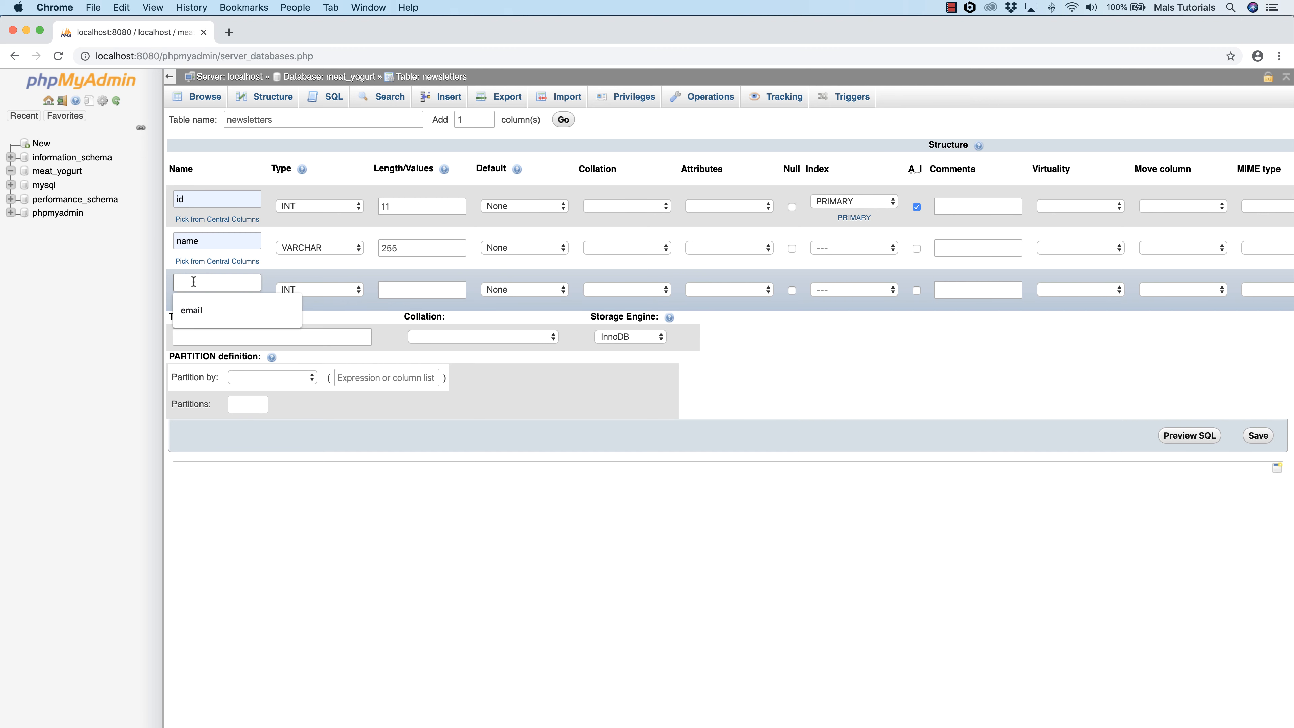
type("email")
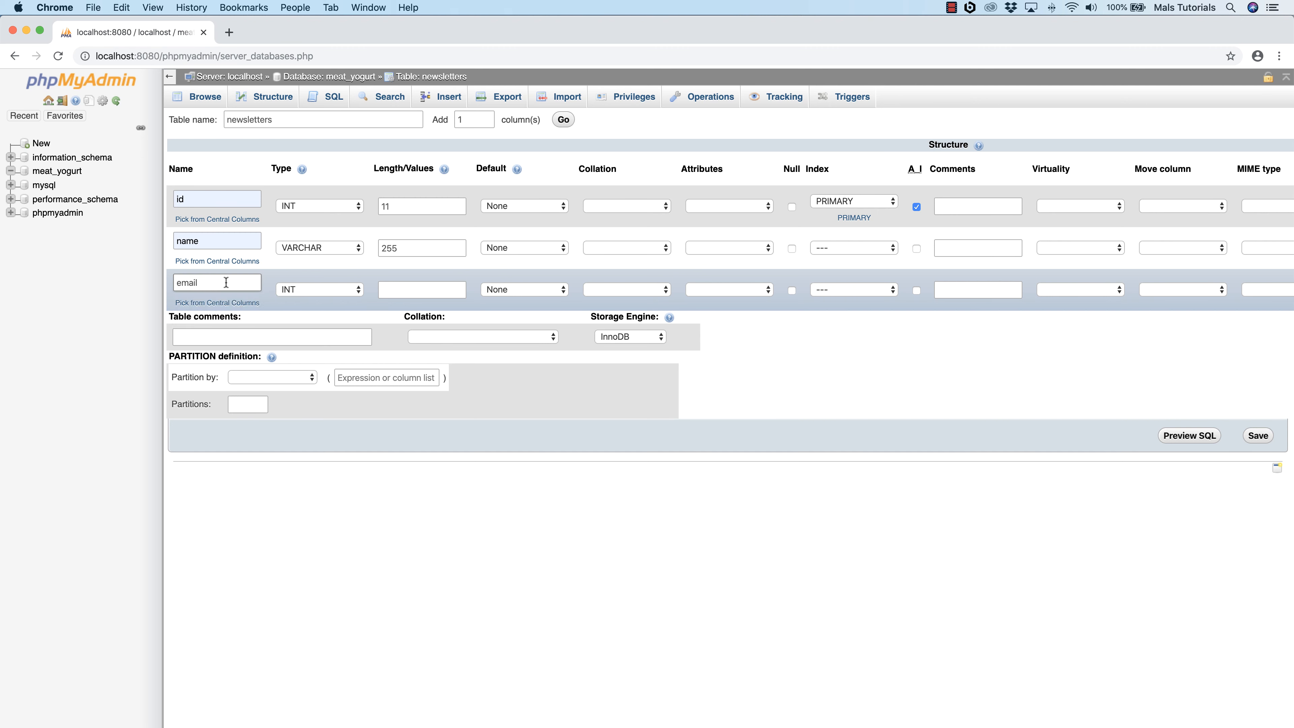
left_click(295, 289)
left_click(306, 300)
left_click(399, 289)
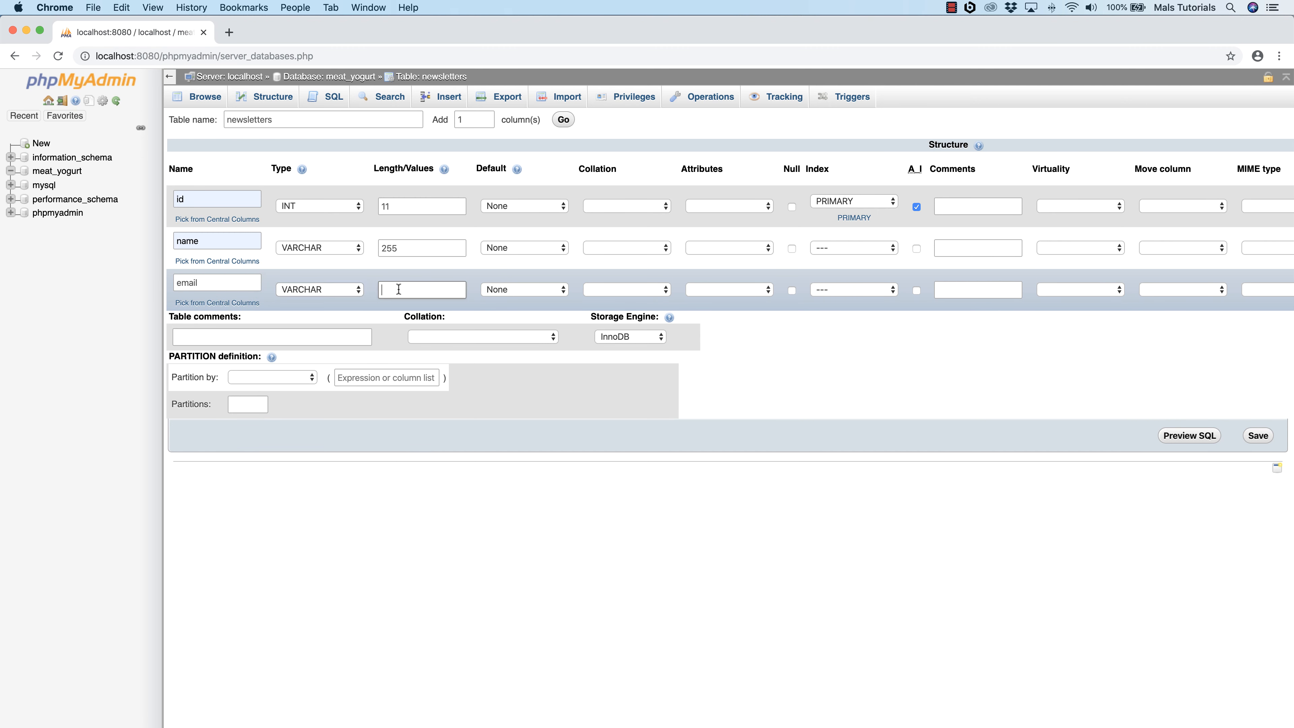
type("255")
left_click(1258, 436)
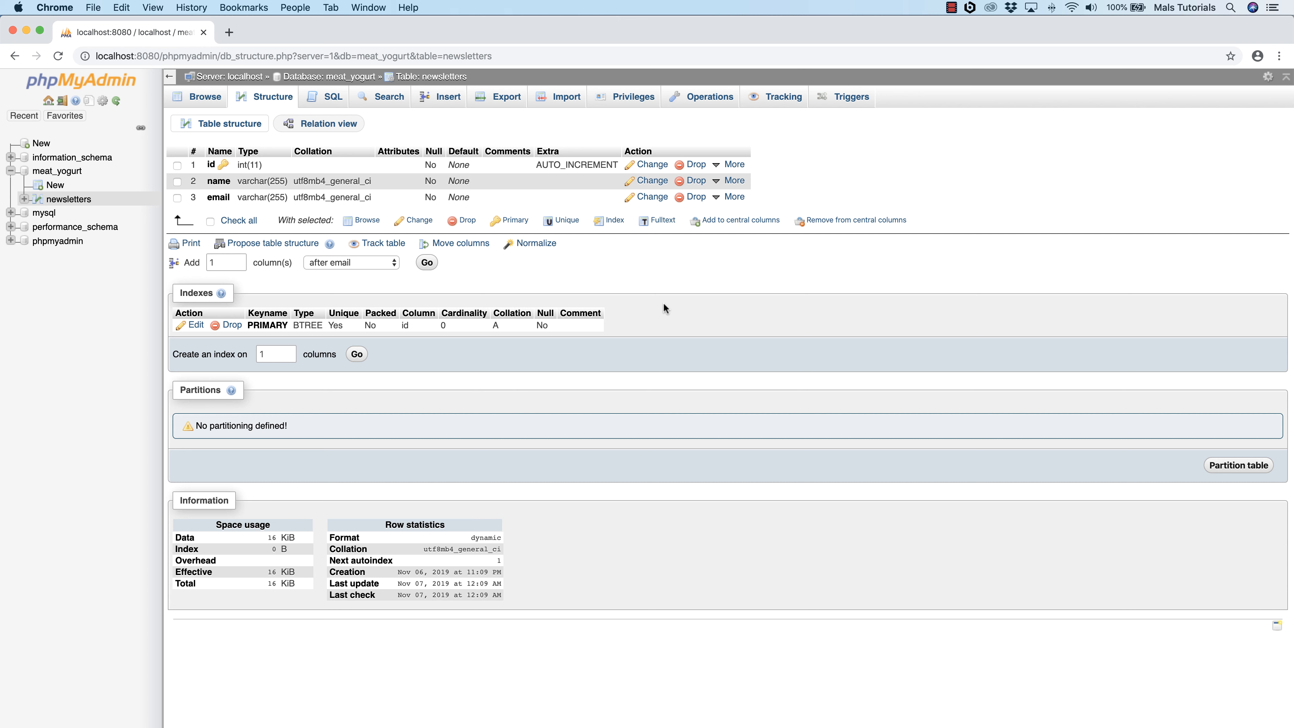
Step: Insert a first row into newsletters with the subscriber's first name and e-mail, leaving id empty, and browse the table's rows
left_click(448, 99)
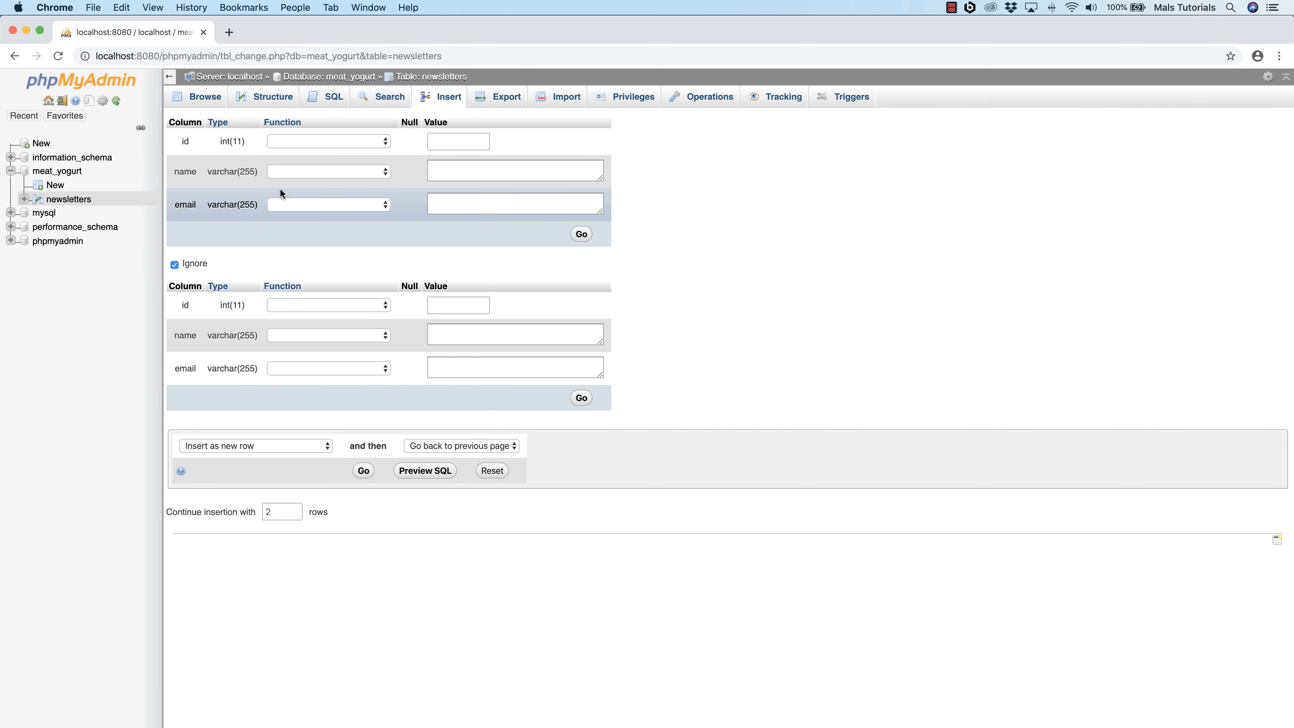
left_click(463, 164)
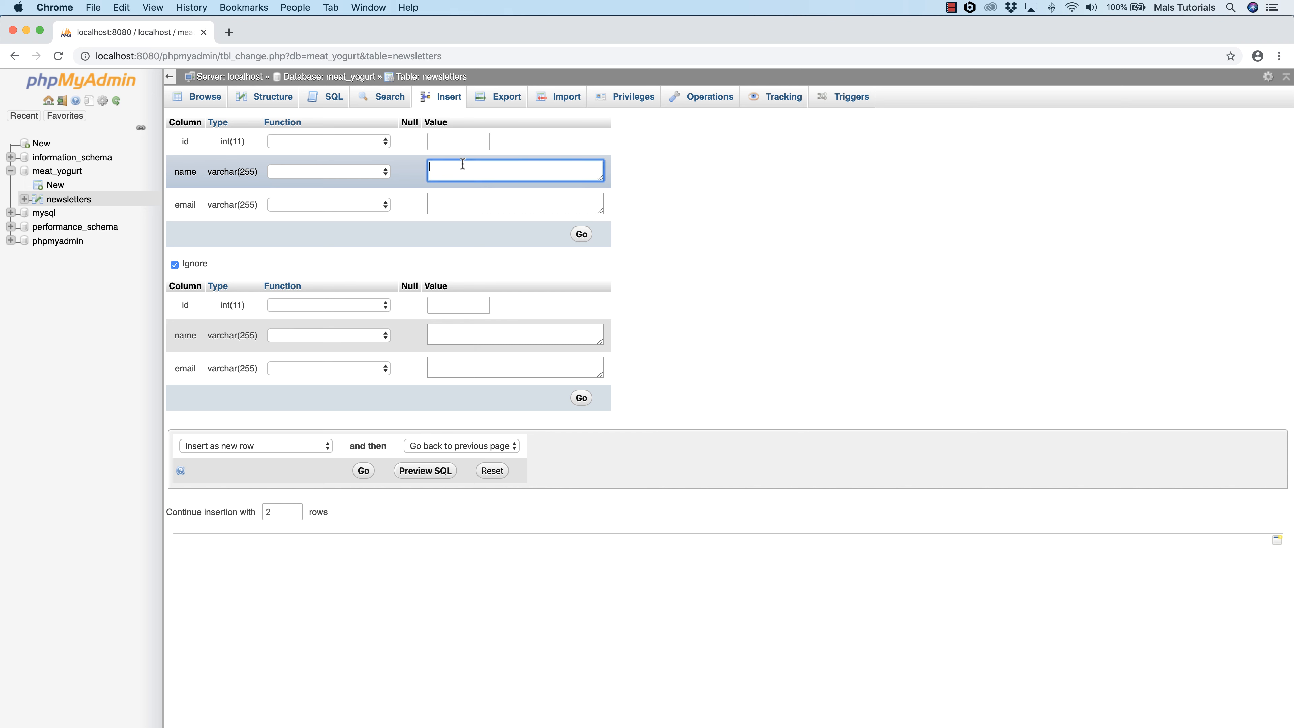
type("Malcolm")
left_click(457, 204)
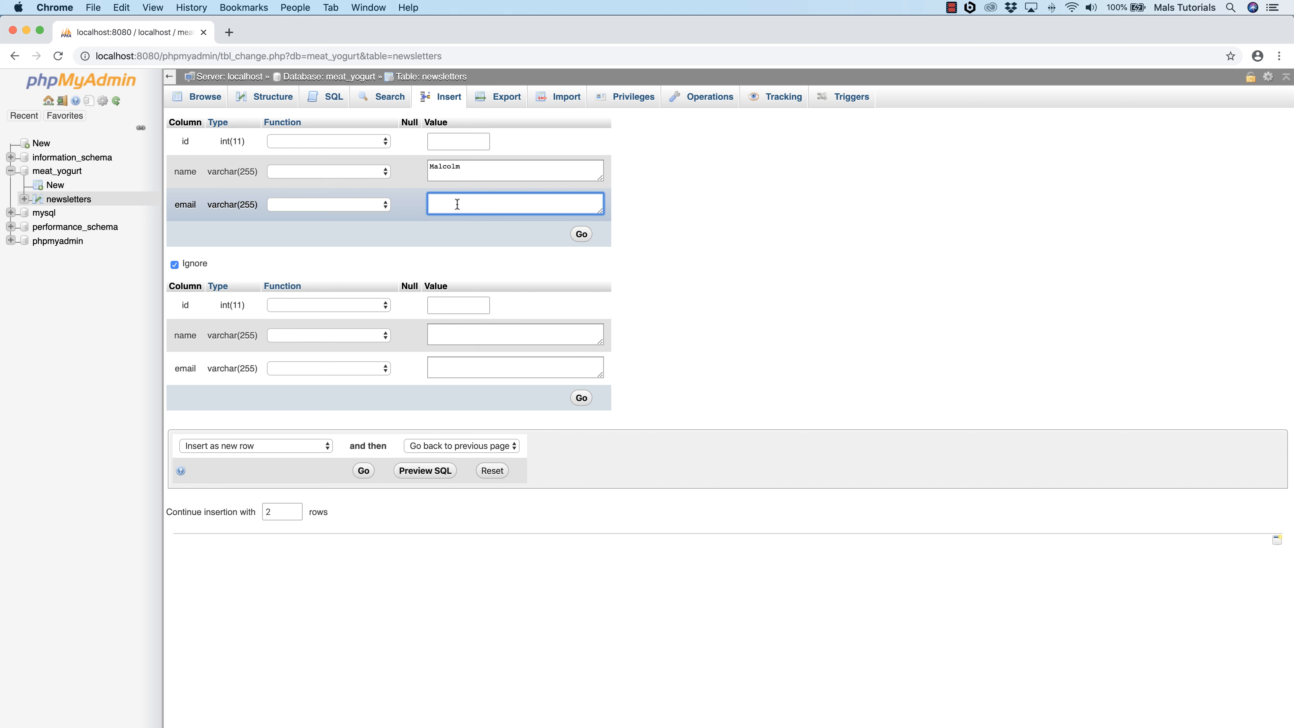
type("malcolm@example.com")
left_click(582, 234)
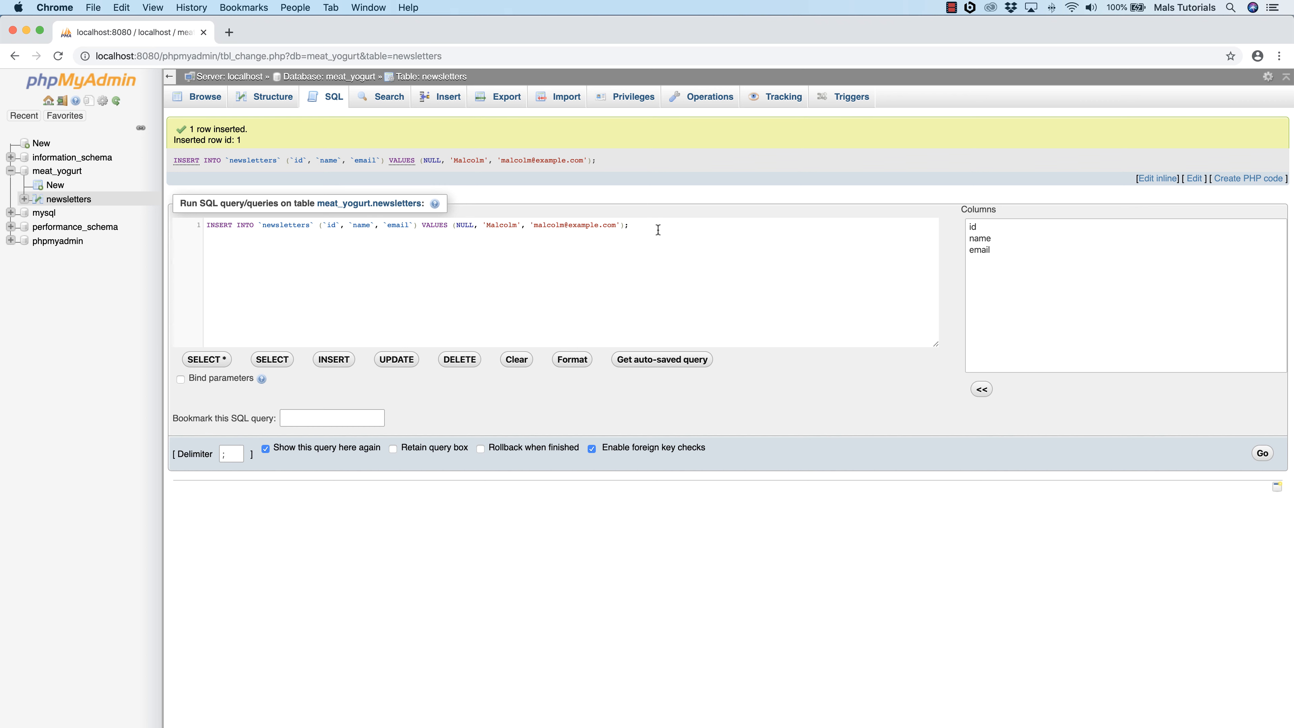
left_click(208, 100)
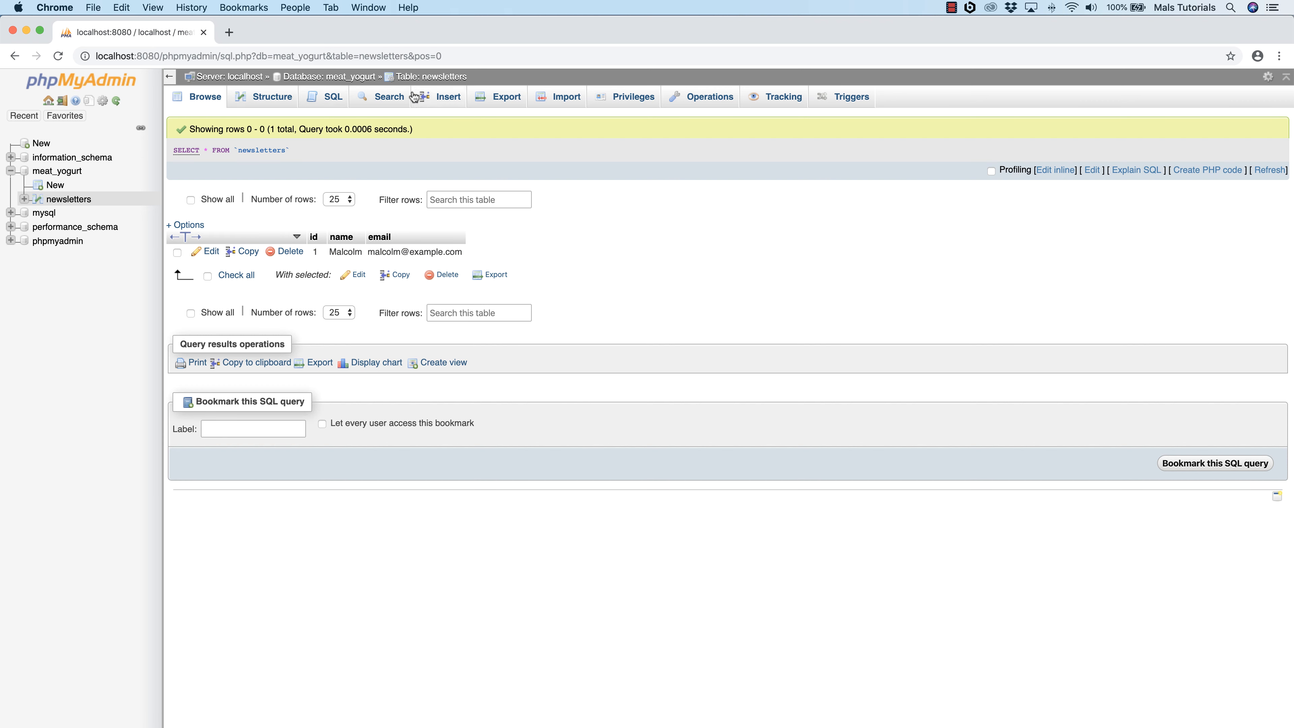
Step: Insert a second row into newsletters with another subscriber's first name and e-mail, leaving id empty, and browse the table's rows
left_click(437, 98)
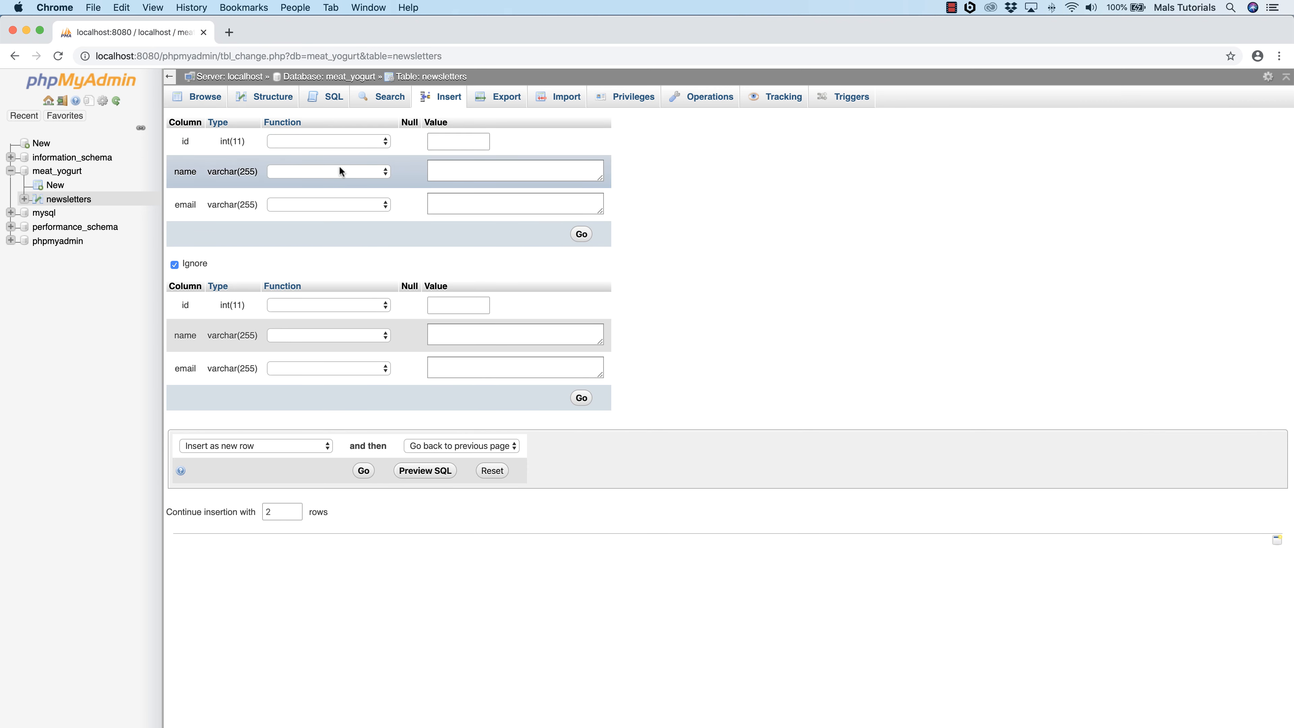
left_click(466, 168)
type("Hayley")
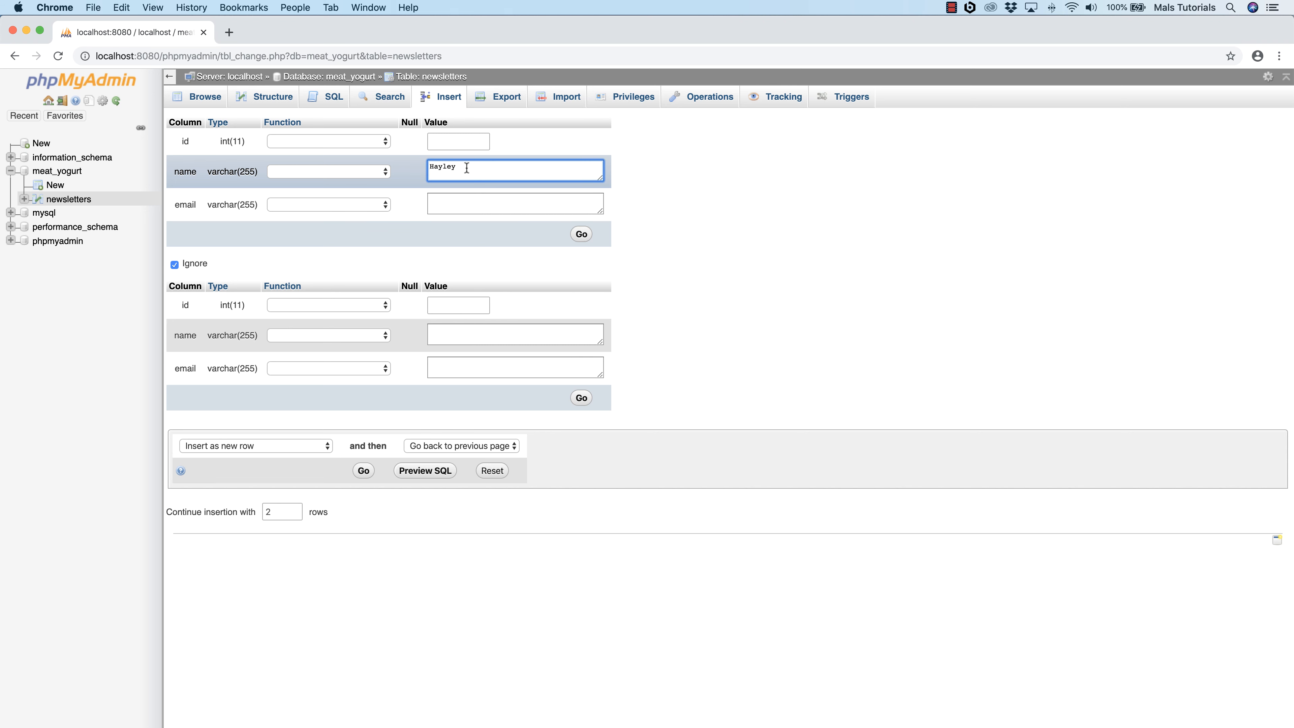
left_click(455, 202)
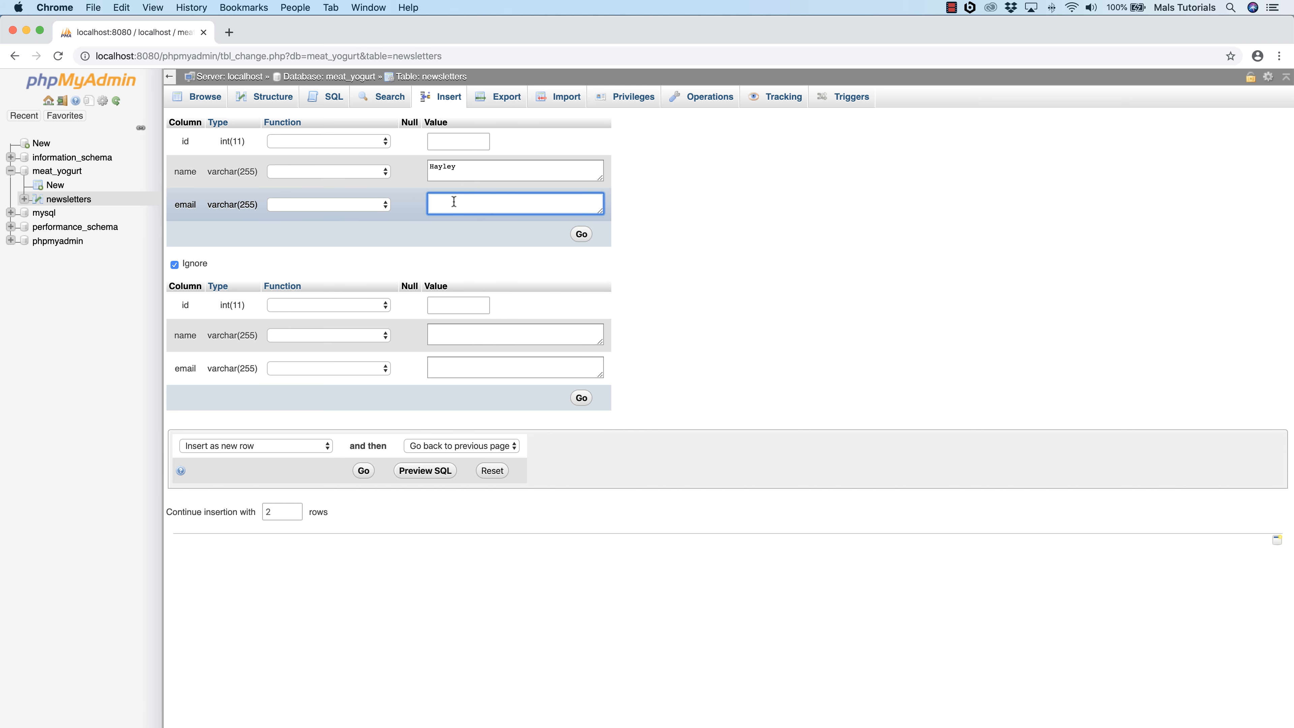
type("hayley@example.com")
left_click(581, 235)
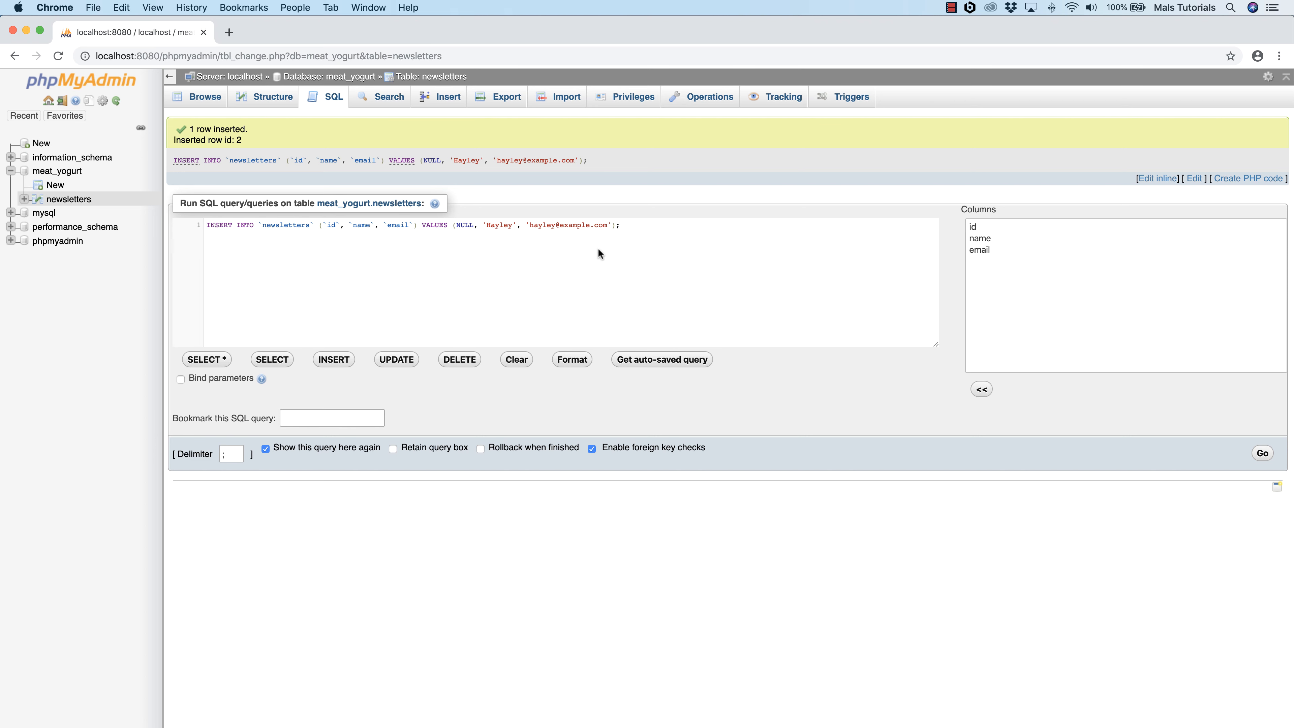
left_click(203, 99)
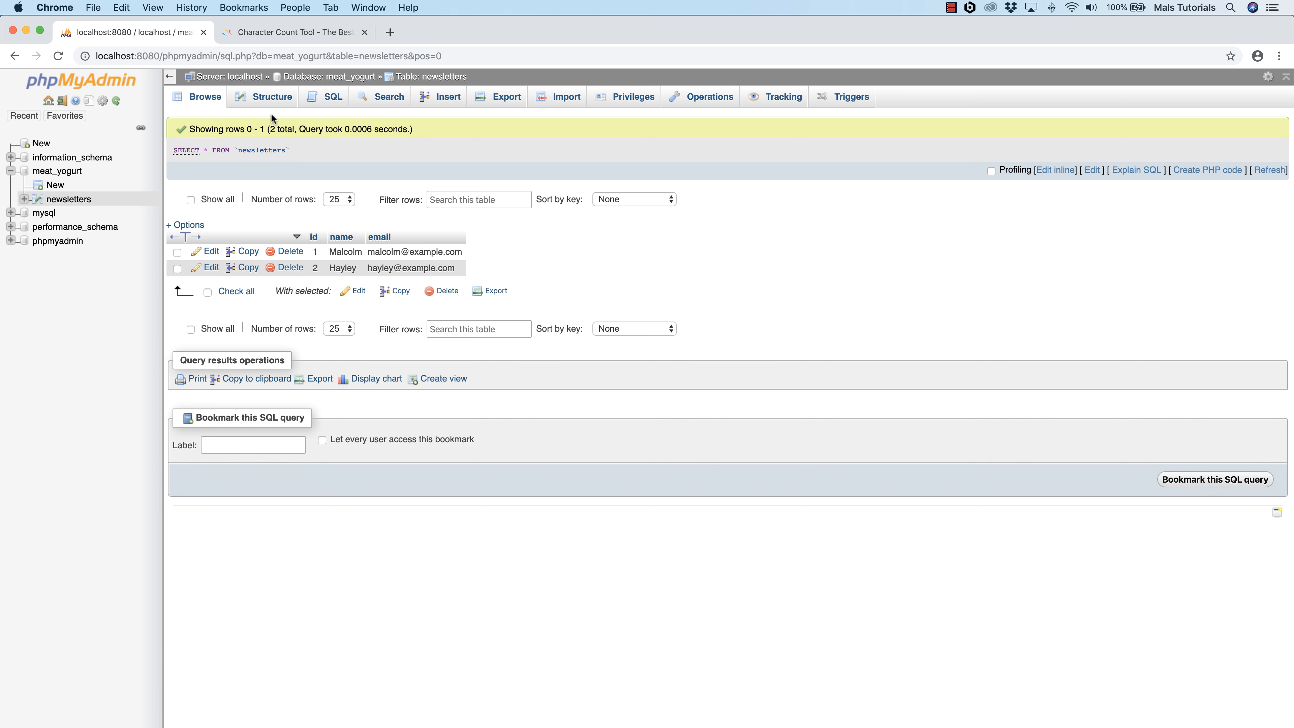
Step: Start adding one column after email in the newsletters table structure and name it created_at
left_click(266, 99)
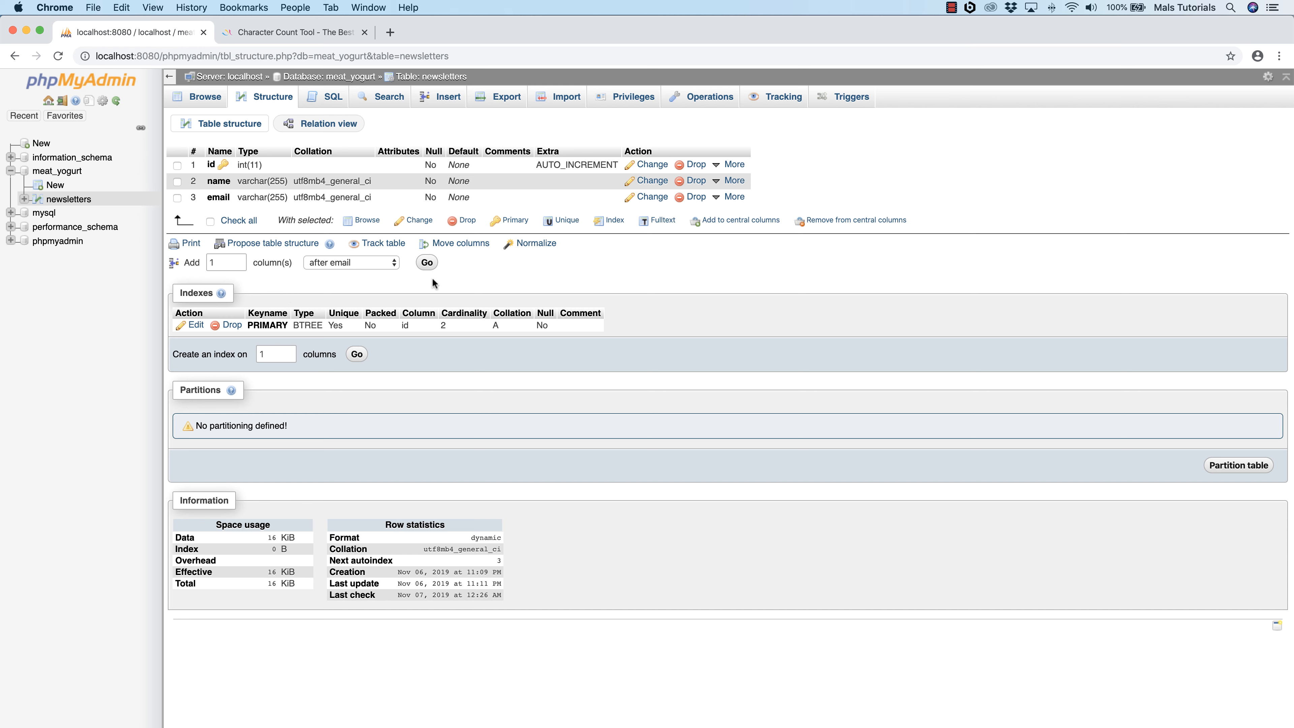
left_click(427, 262)
left_click(209, 167)
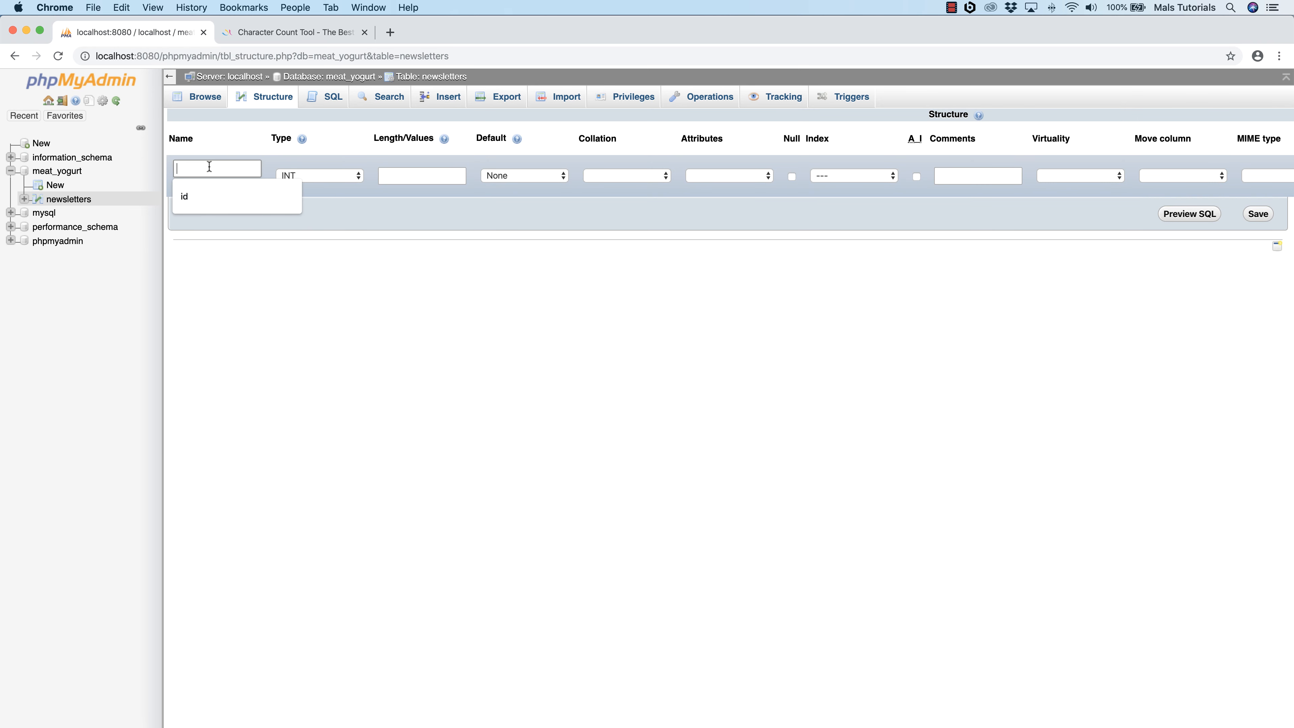
type("creat")
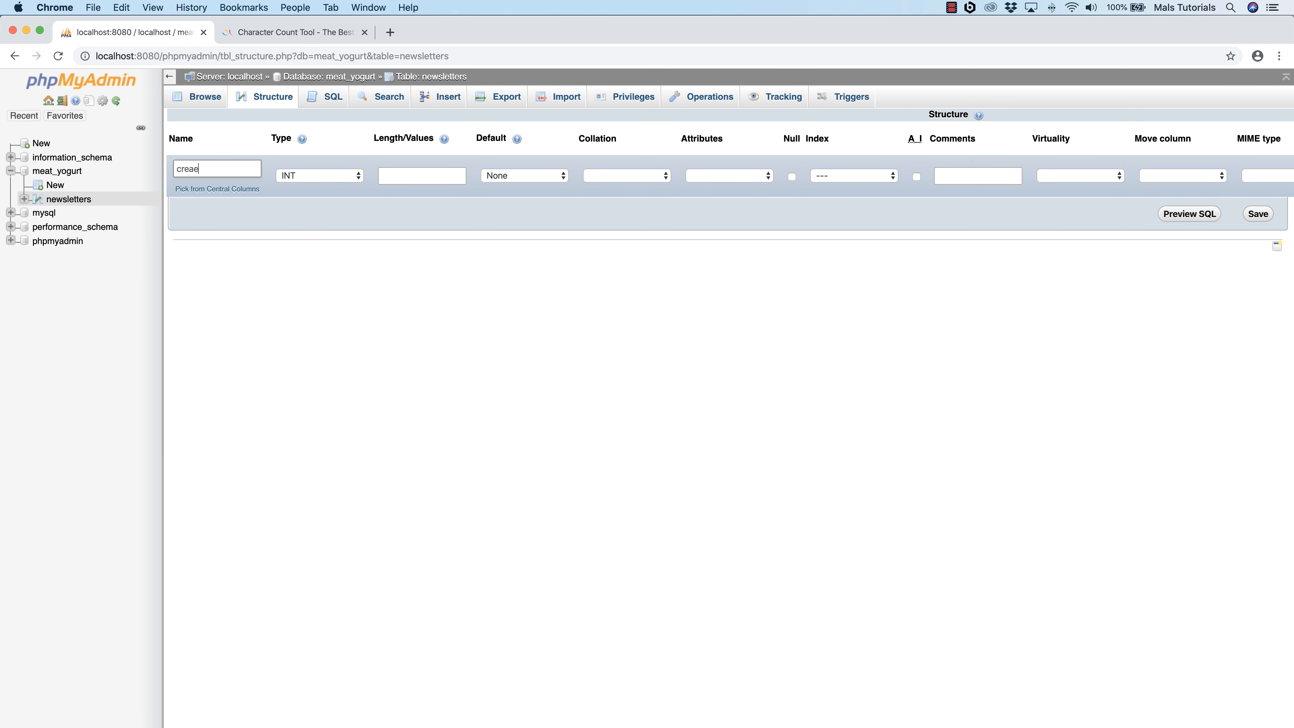
type("e")
key("BackSpace")
type("ted_at")
Step: Switch to the Character Count Tool page and highlight its whole sample text to examine the text's length
left_click(303, 178)
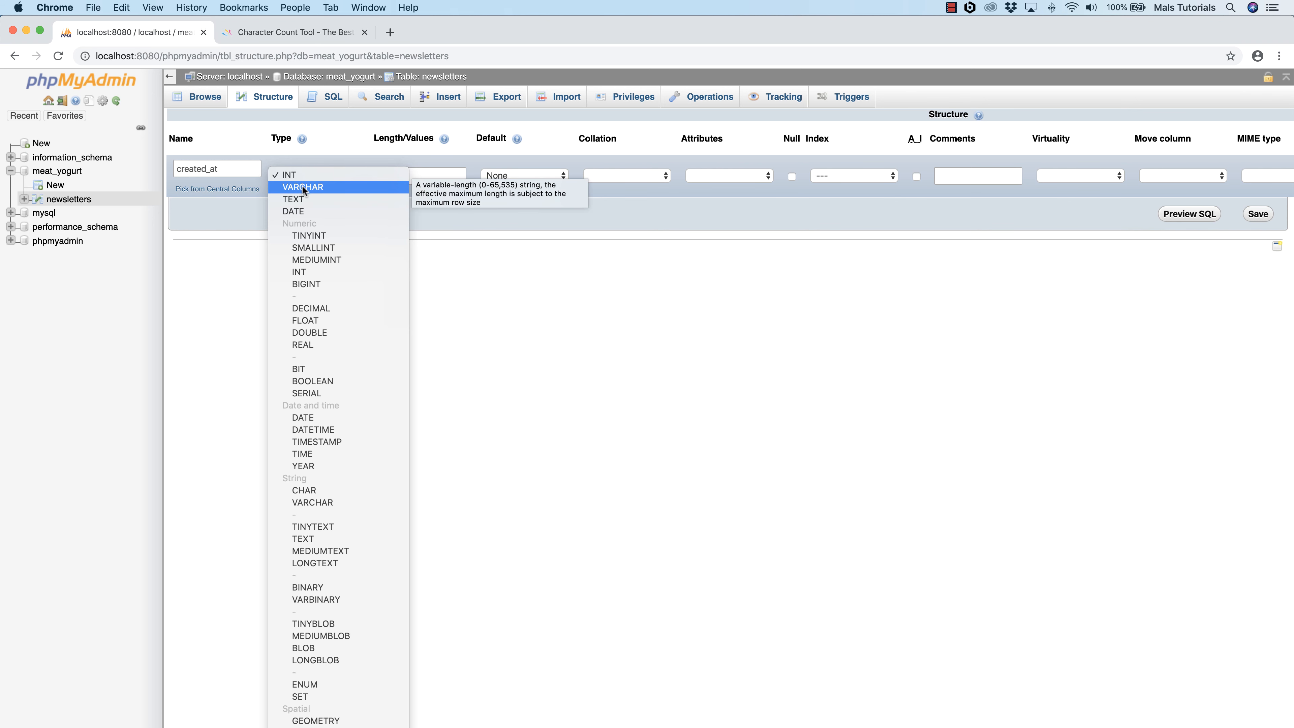
left_click(267, 32)
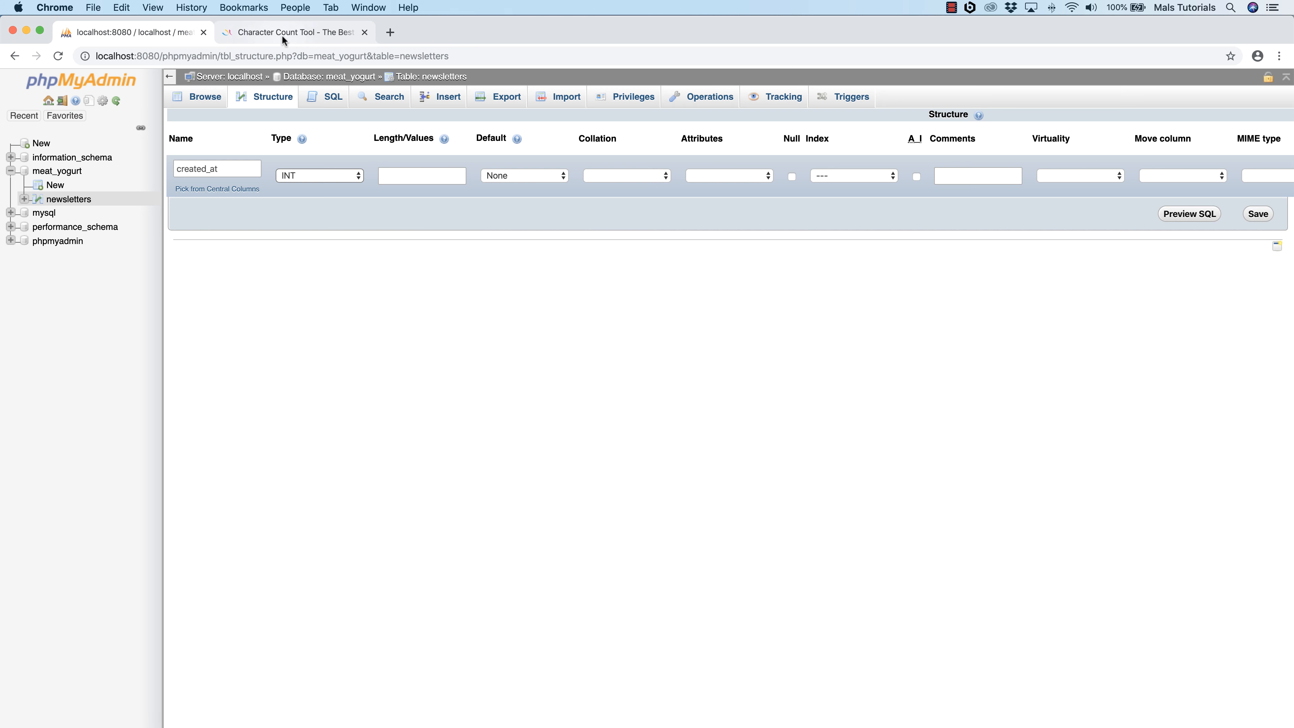
left_click(273, 33)
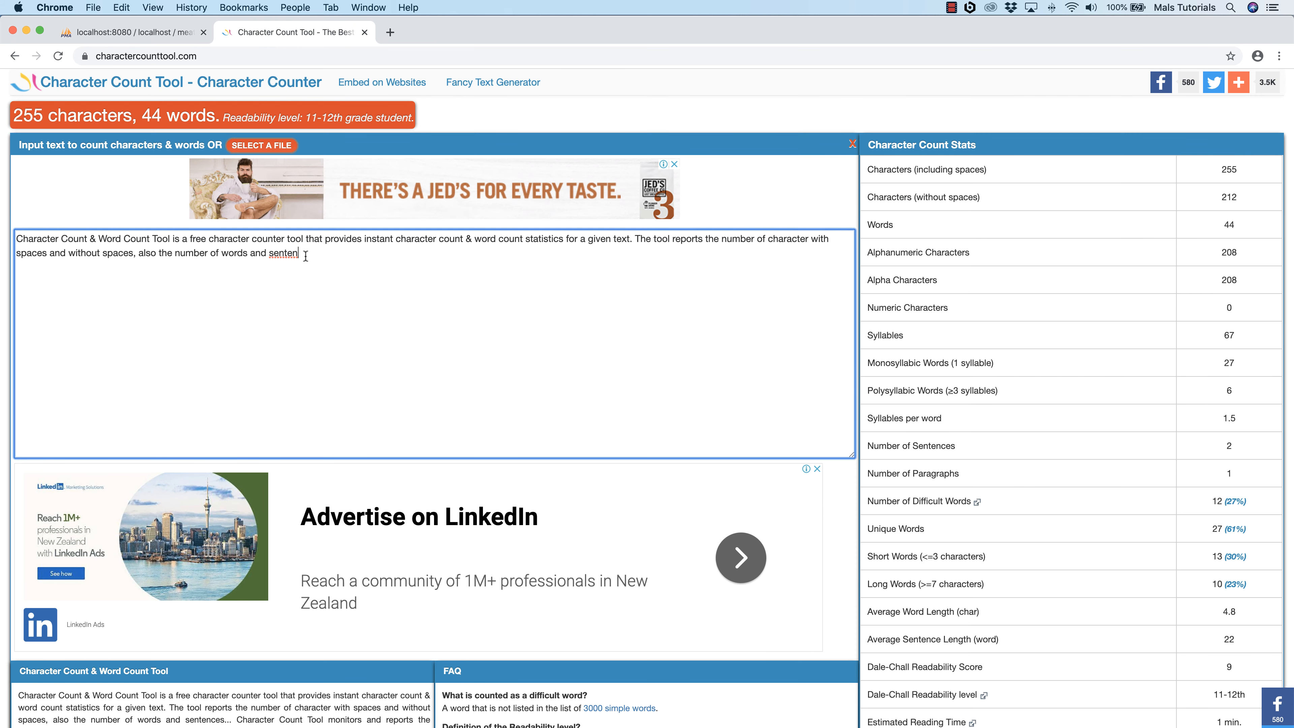
left_click_drag(299, 253, 6, 245)
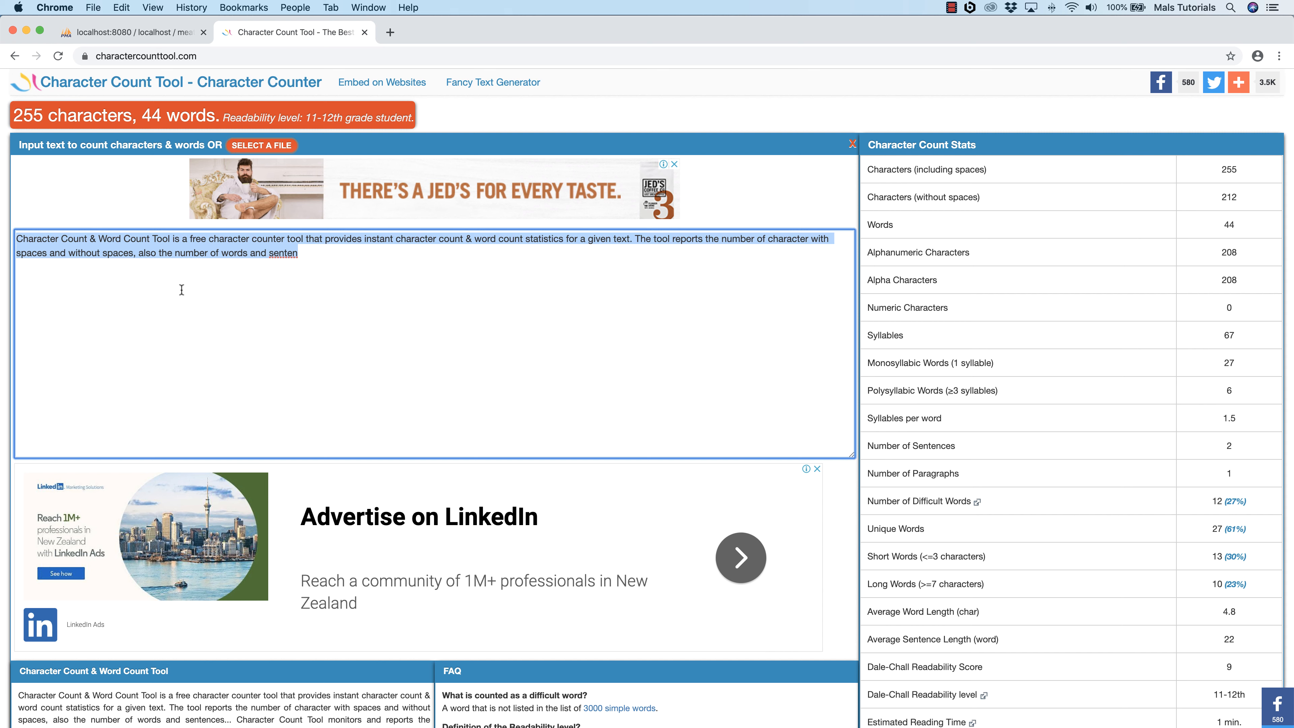
Step: Return to phpMyAdmin, set the created_at column's type to DATE, and save the new column
left_click(151, 34)
left_click(299, 178)
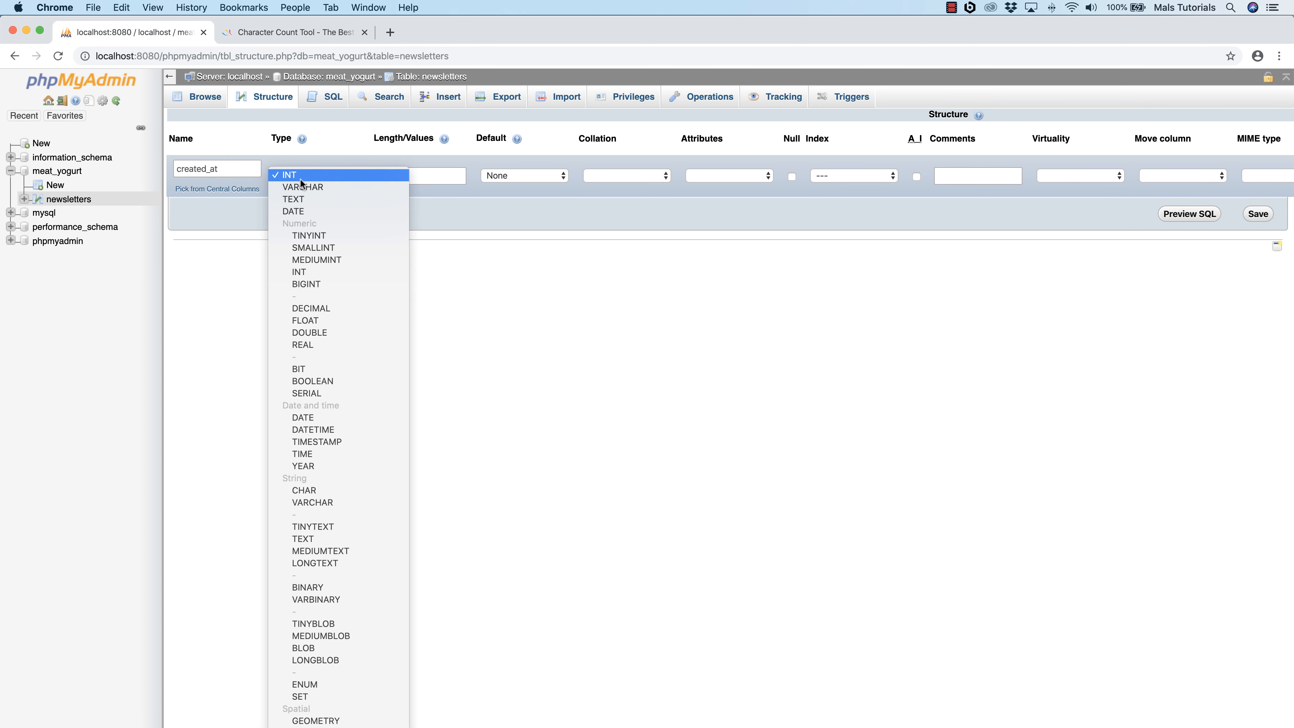
left_click(299, 198)
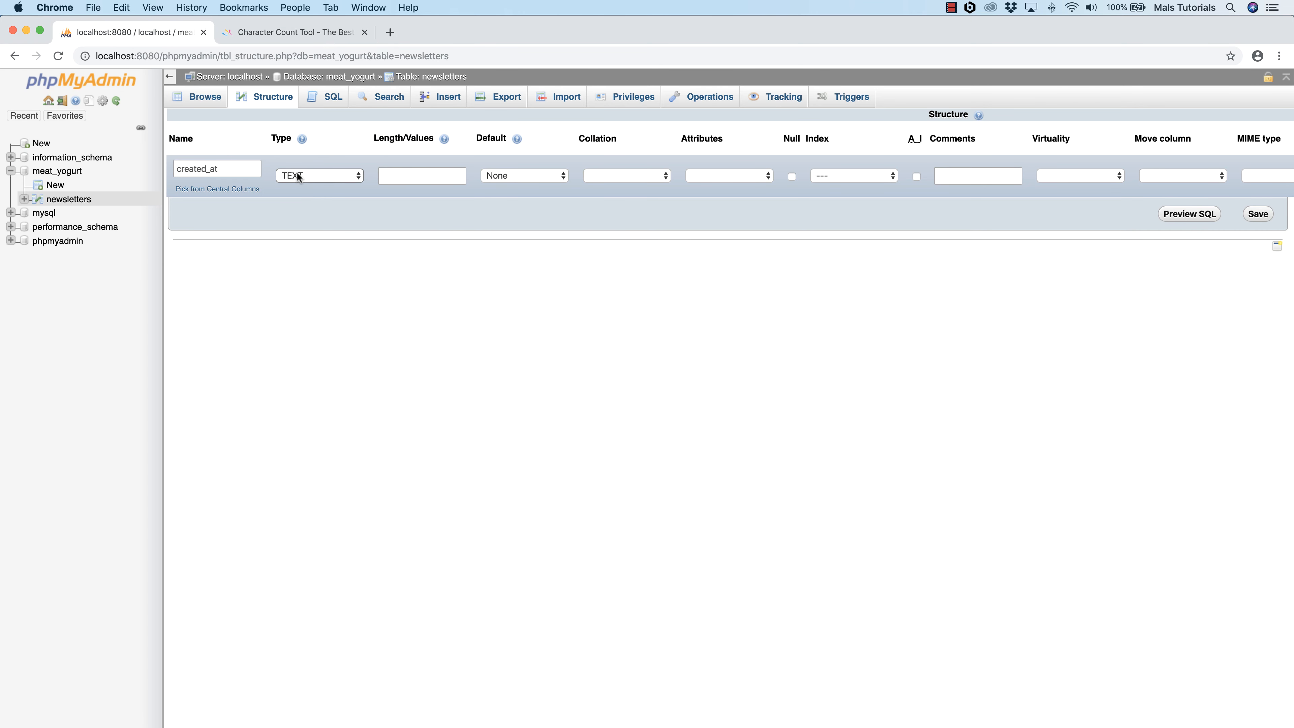
left_click(299, 177)
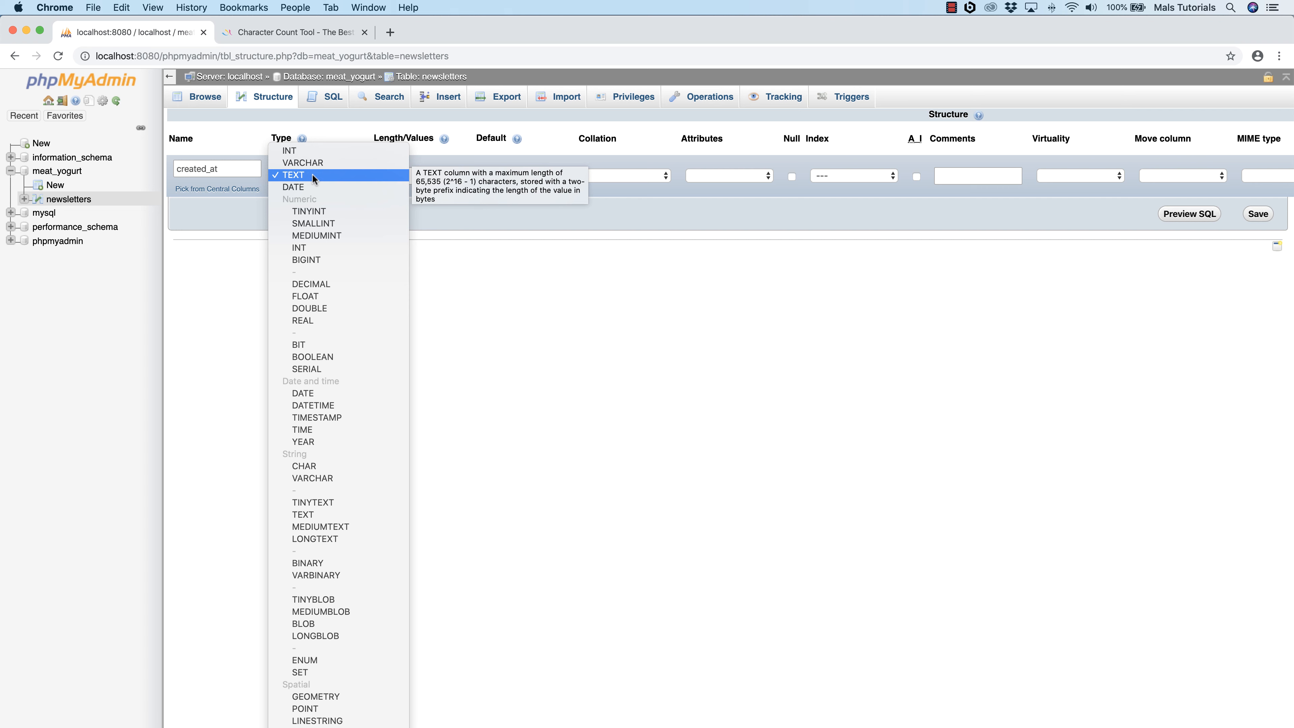
left_click(293, 188)
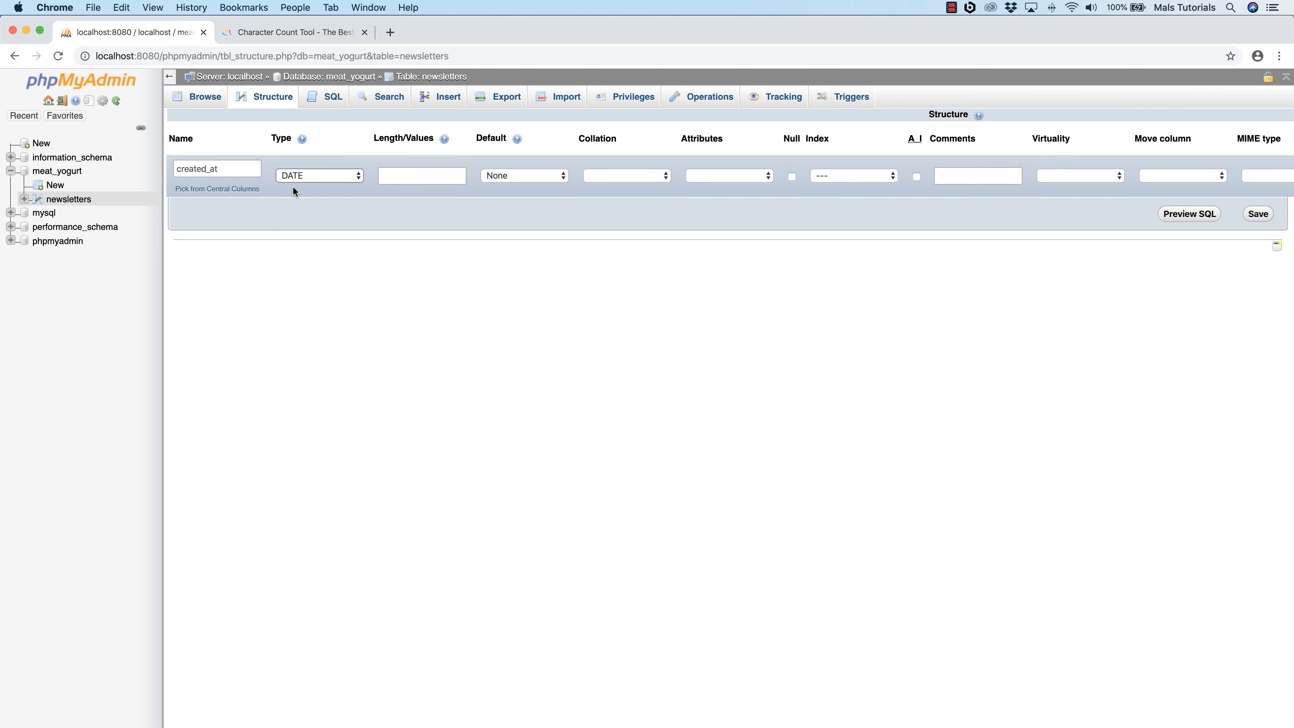
left_click(250, 172)
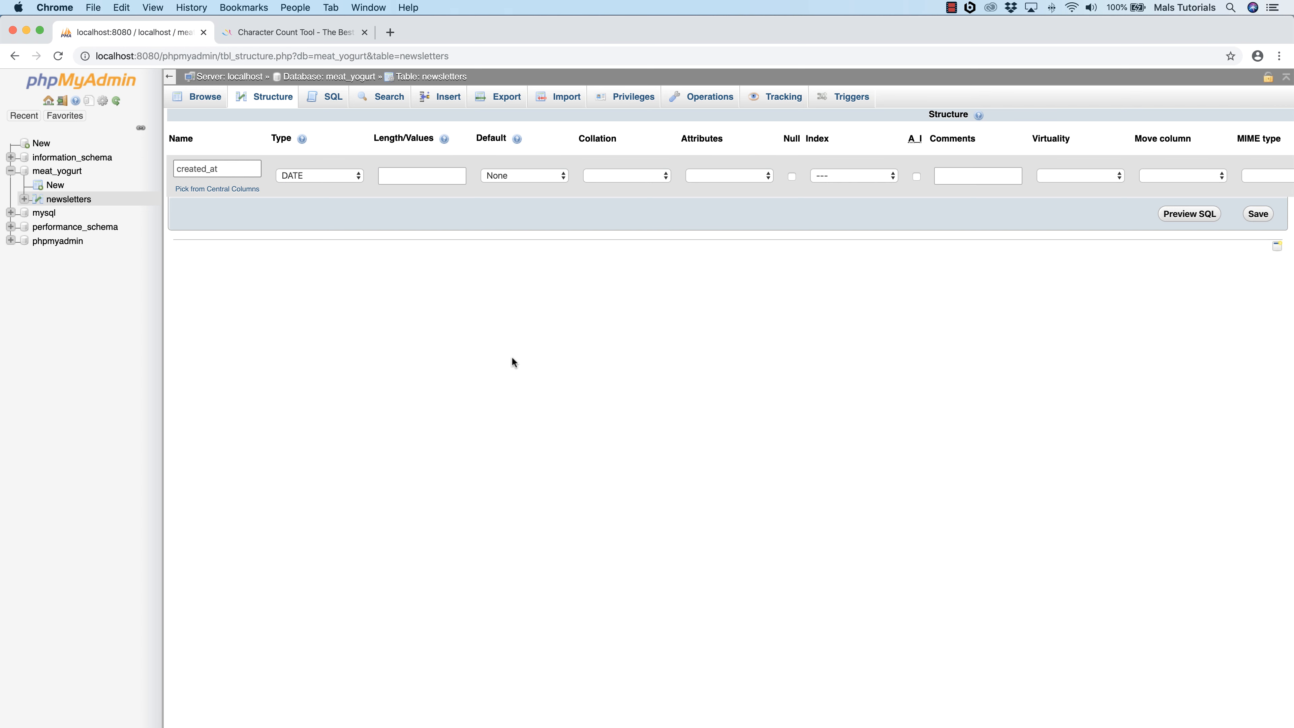
left_click(1258, 214)
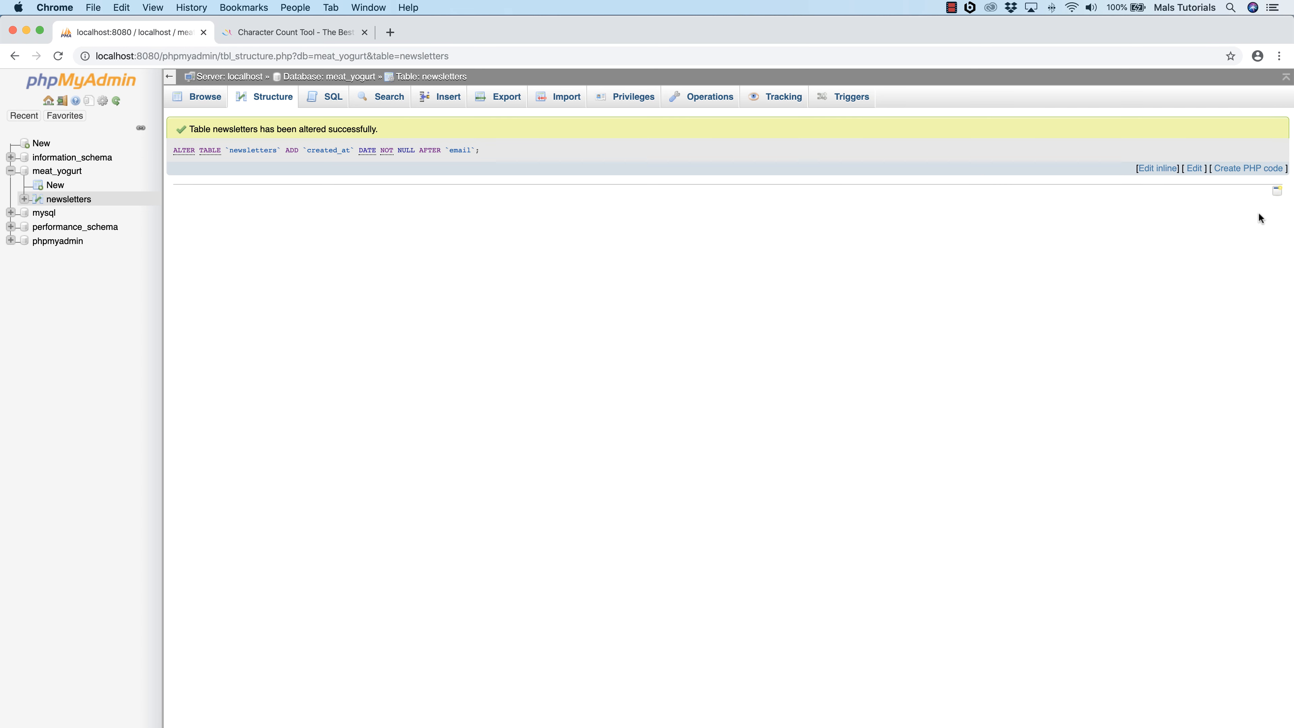
Step: Browse the newsletters rows and review the table structure to check the created_at column
left_click(205, 96)
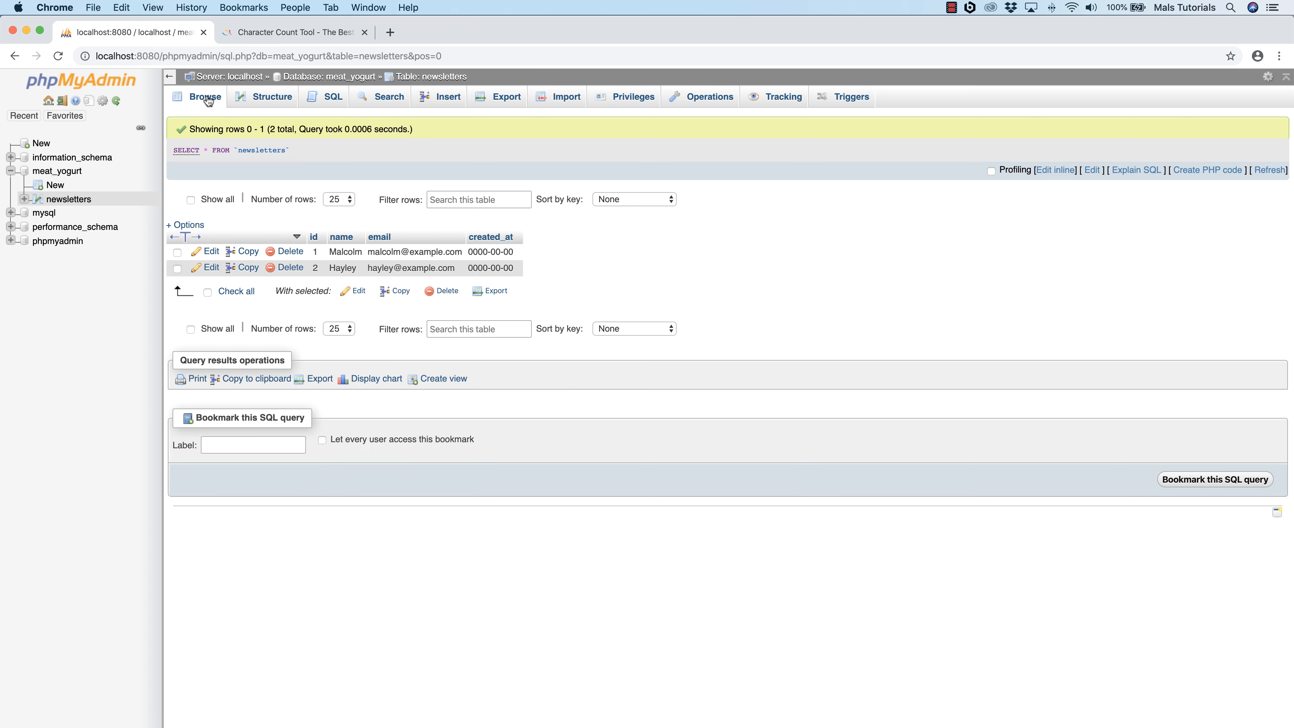
left_click(273, 102)
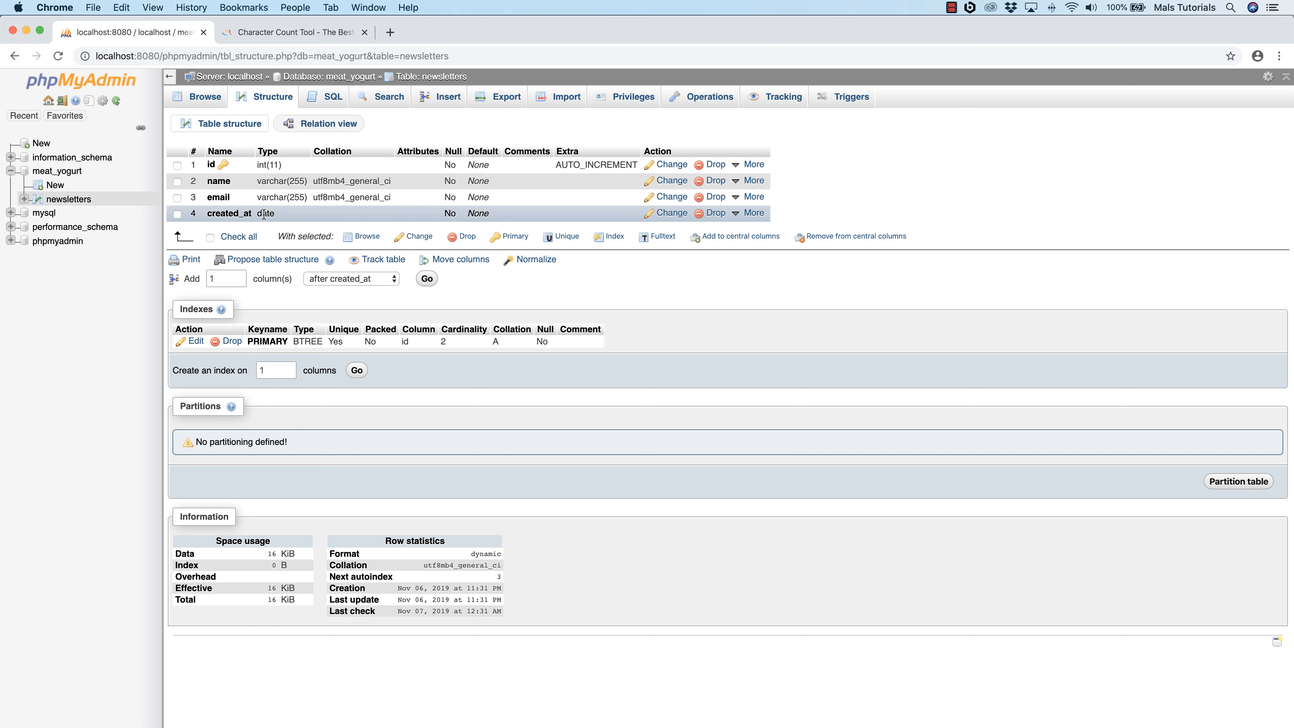